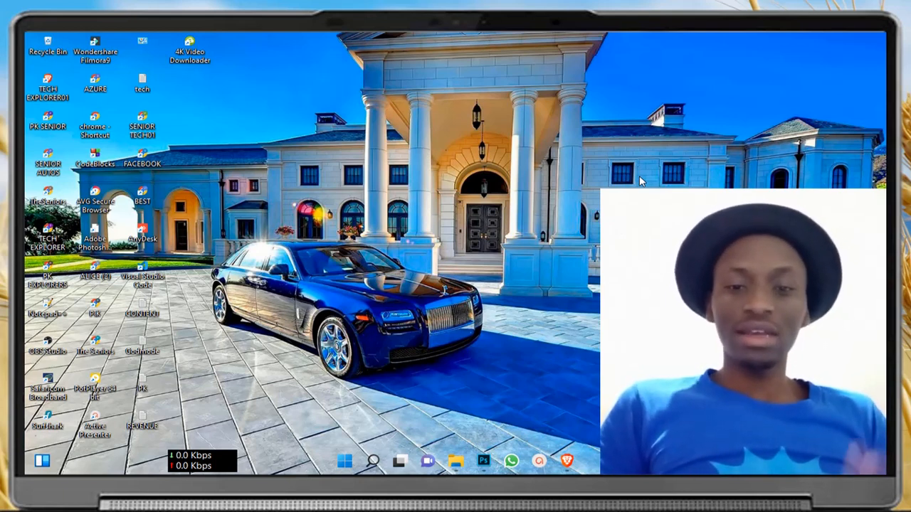
# Open File Explorer at This PC to show the computer's drives
pyautogui.press('super+e')
pyautogui.click(851, 52)
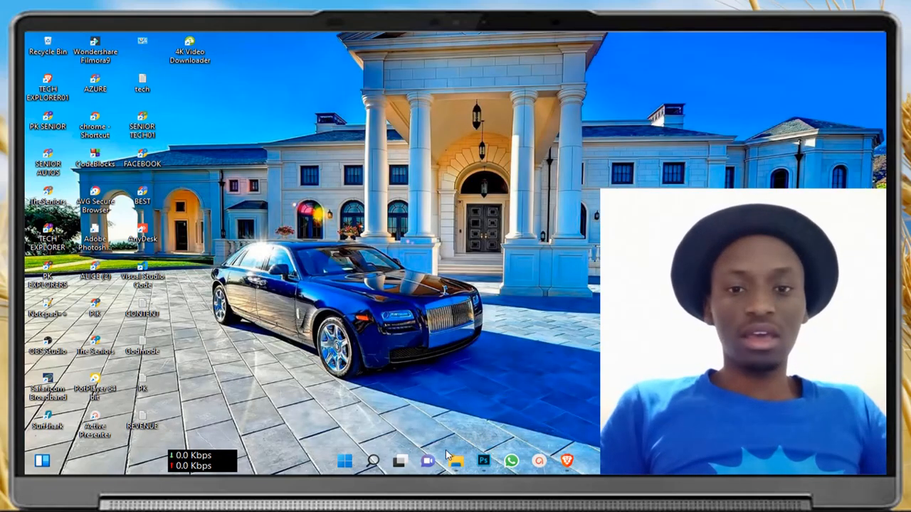
pyautogui.moveTo(454, 470)
pyautogui.click(510, 417)
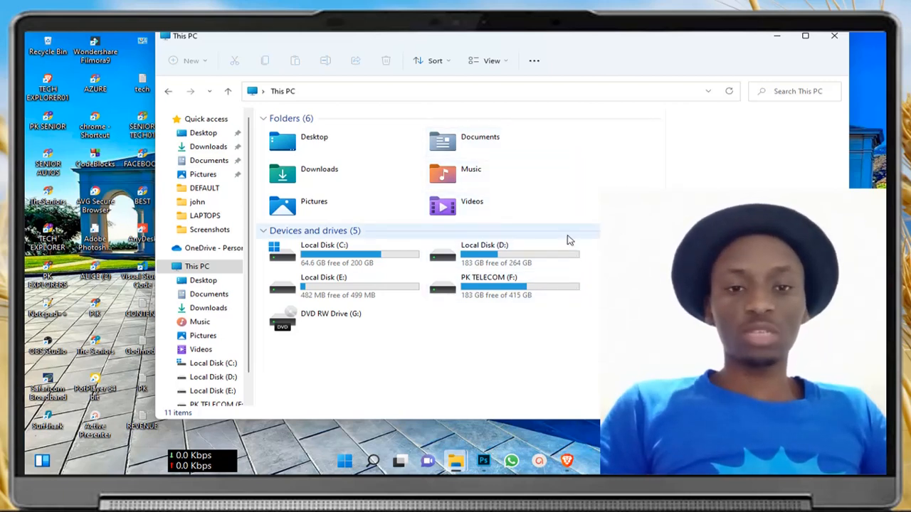
pyautogui.moveTo(456, 462)
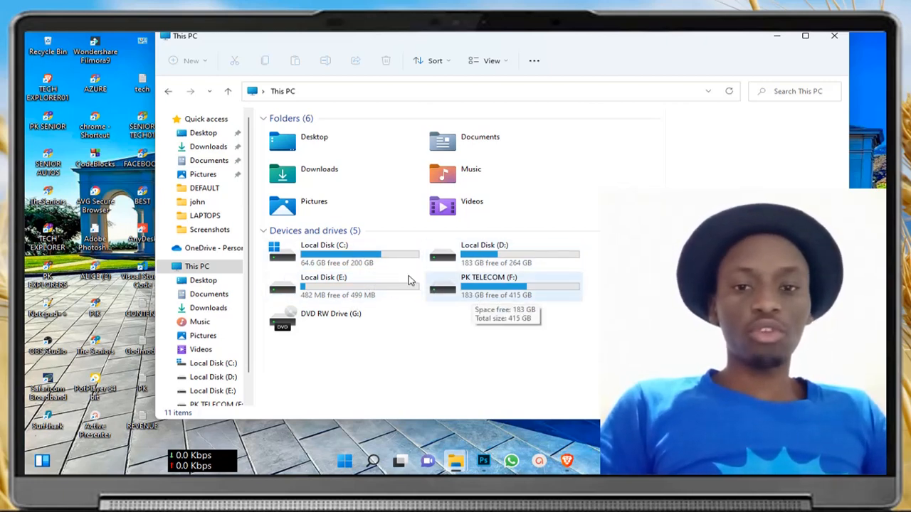
# Open the properties of Local Disk (C:) and launch Disk Cleanup for that drive
pyautogui.click(363, 262)
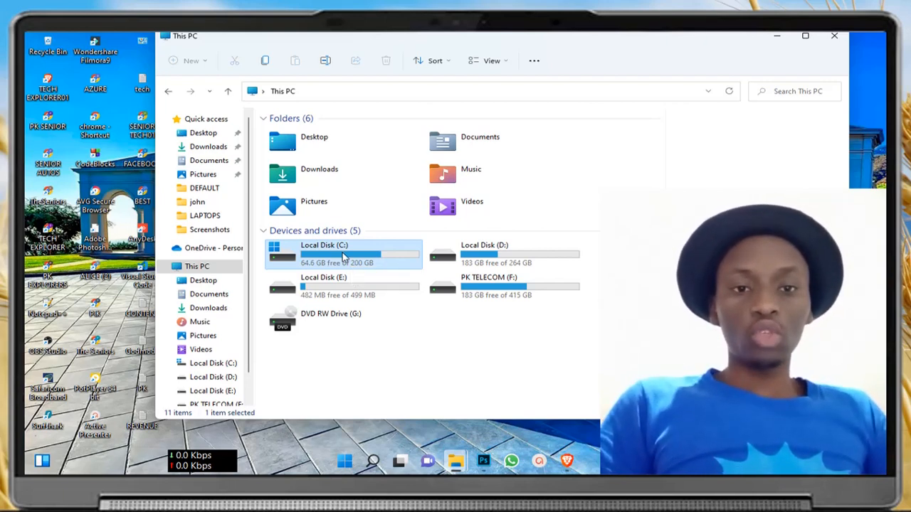
pyautogui.rightClick(348, 257)
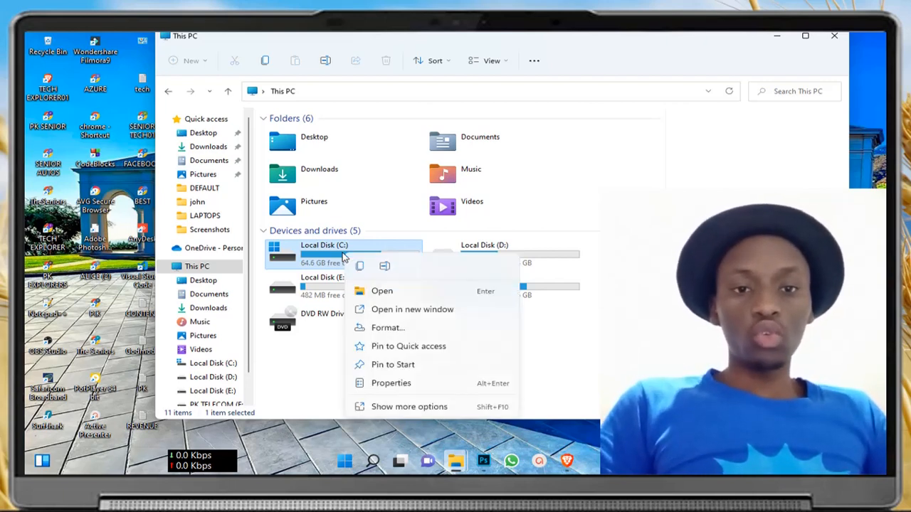
pyautogui.click(390, 382)
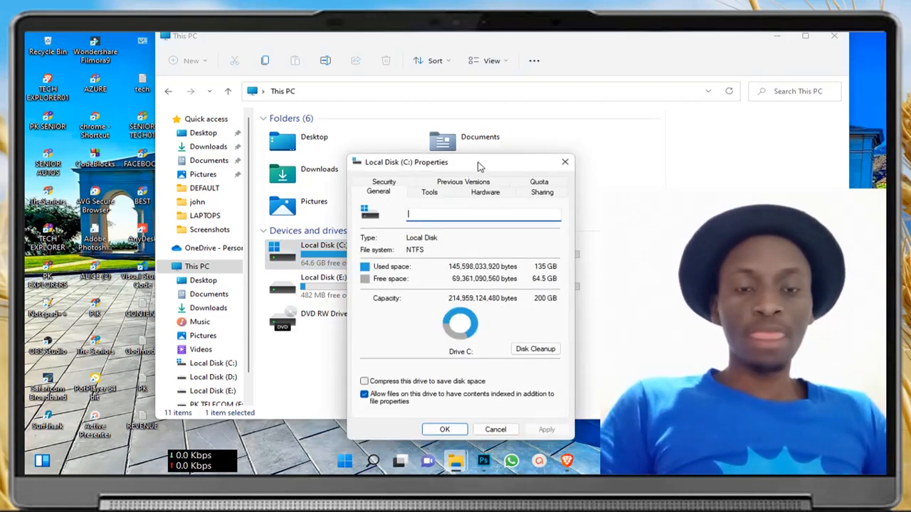
pyautogui.moveTo(479, 167); pyautogui.dragTo(498, 112)
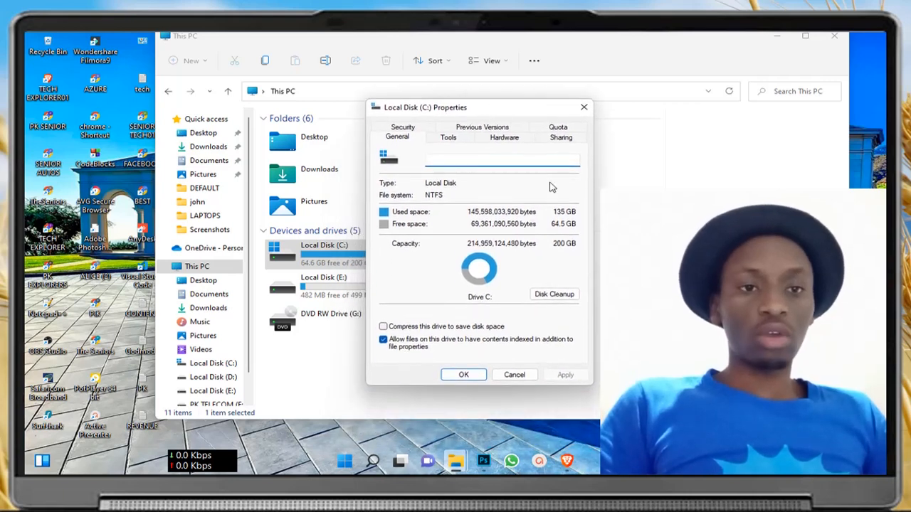
pyautogui.click(546, 296)
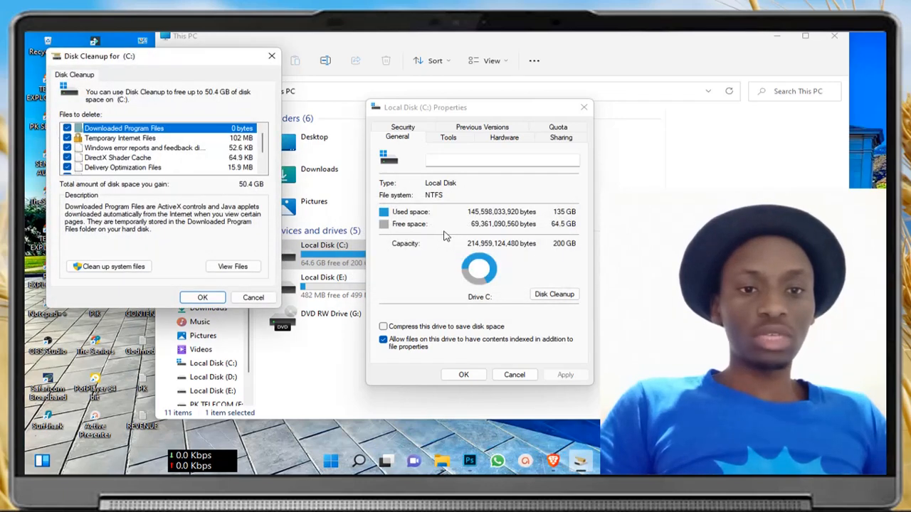
pyautogui.moveTo(174, 69); pyautogui.dragTo(518, 82)
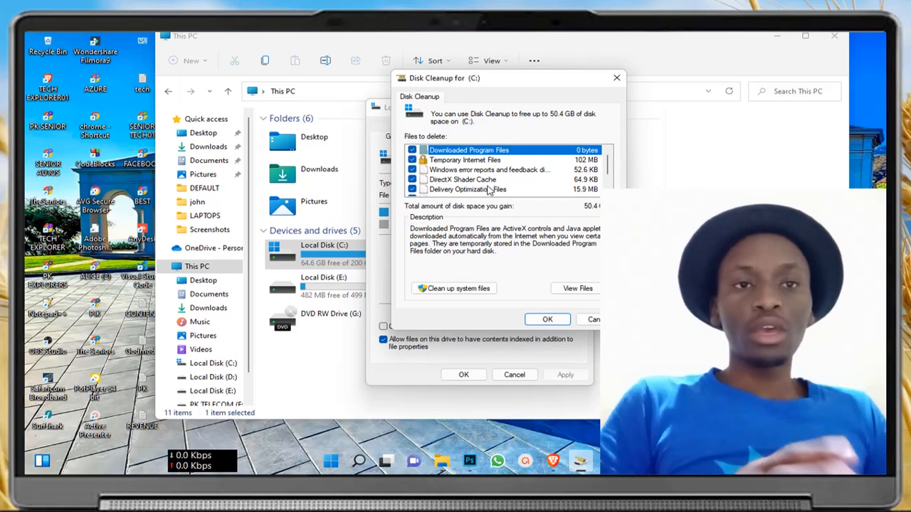
pyautogui.press('super+e')
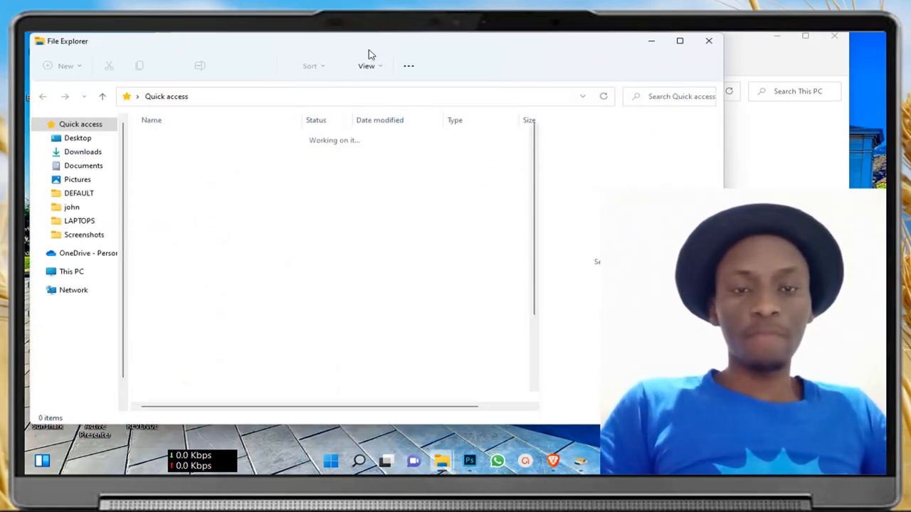
pyautogui.moveTo(377, 45); pyautogui.dragTo(577, 40)
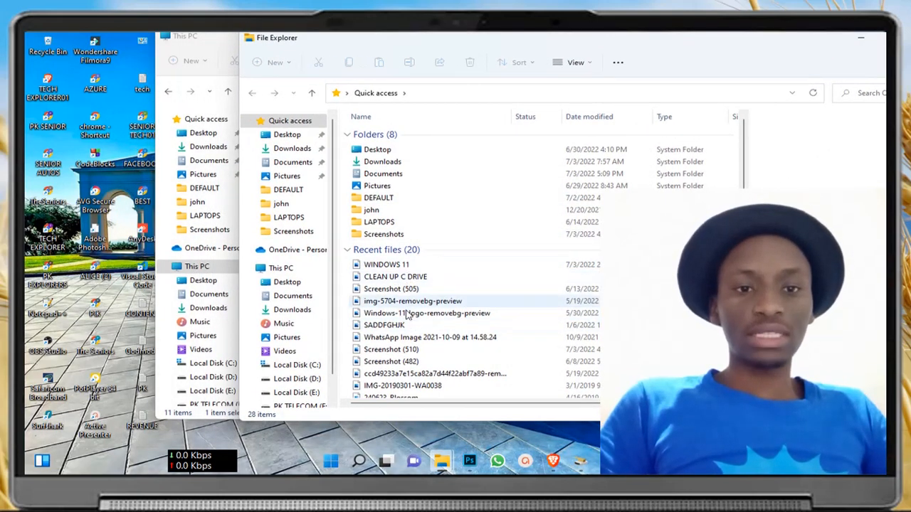
pyautogui.moveTo(702, 44); pyautogui.dragTo(650, 52)
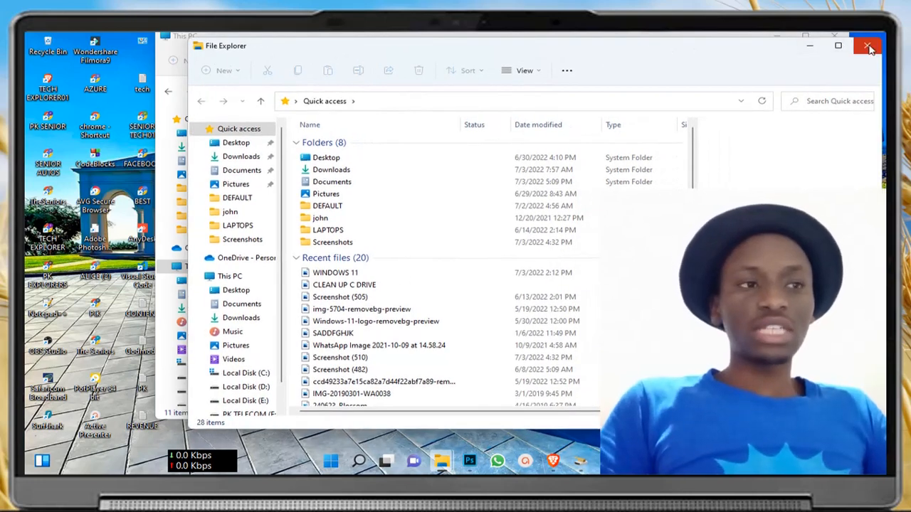
pyautogui.click(869, 49)
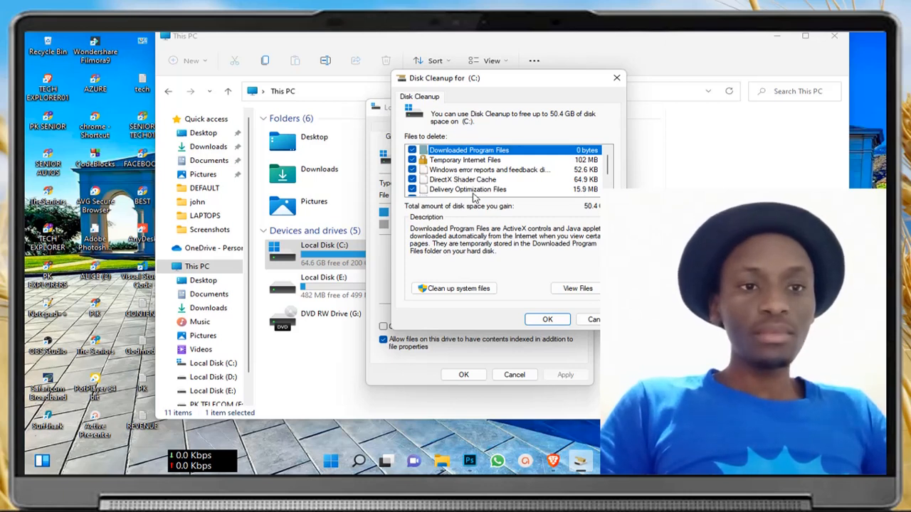
# Review the remaining file categories offered for deletion in Disk Cleanup for drive C:
pyautogui.scroll(-1, 475, 191)
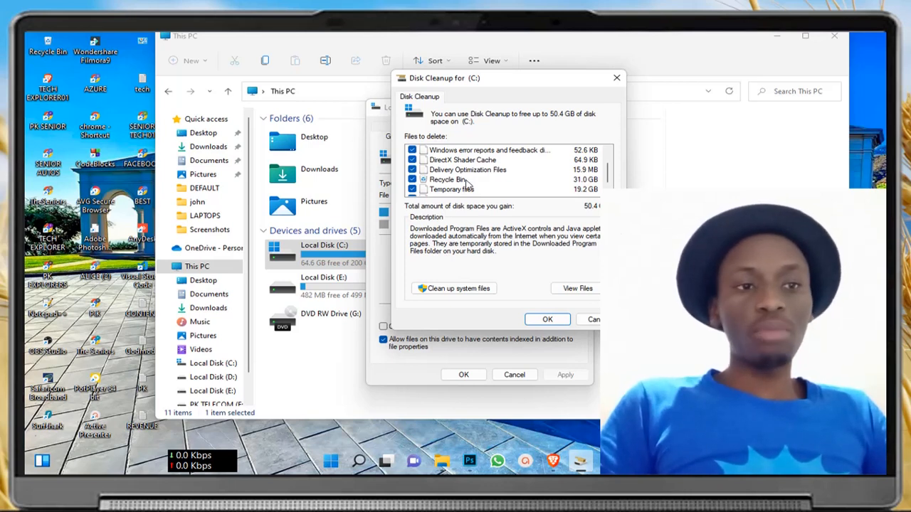
pyautogui.scroll(-1, 467, 183)
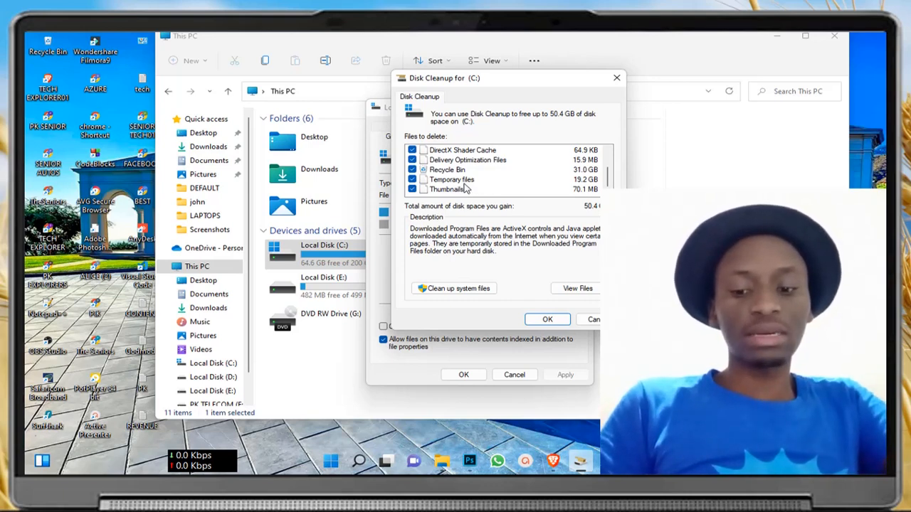
# Open the user's temporary files folder by running %temp%
pyautogui.press('super+r')
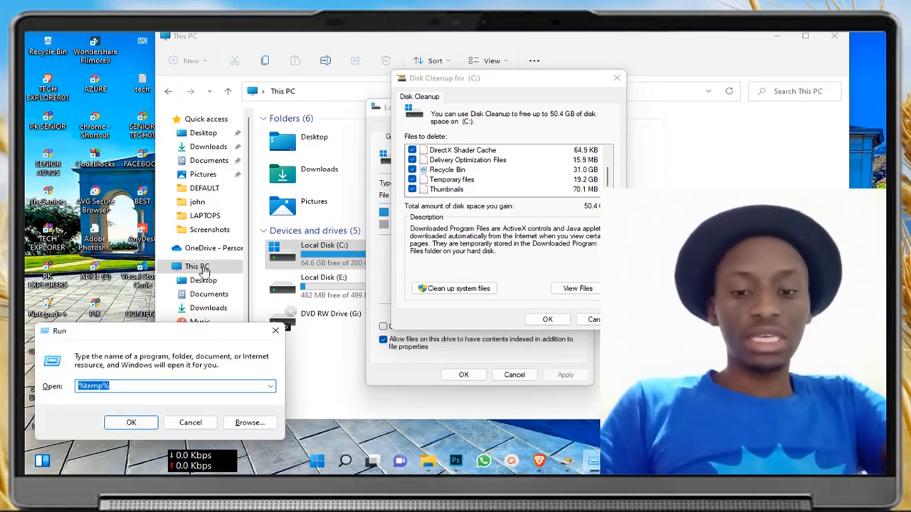
pyautogui.moveTo(65, 334); pyautogui.dragTo(481, 136)
pyautogui.click(539, 186)
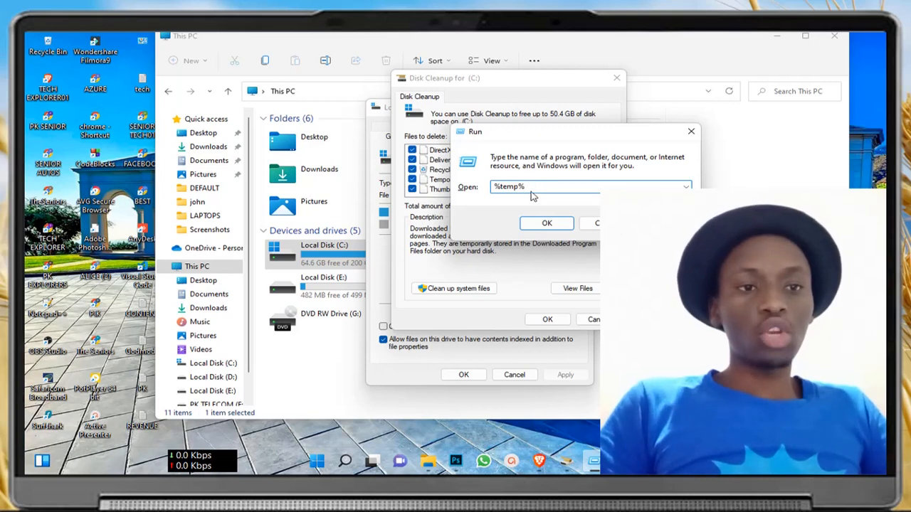
pyautogui.click(546, 227)
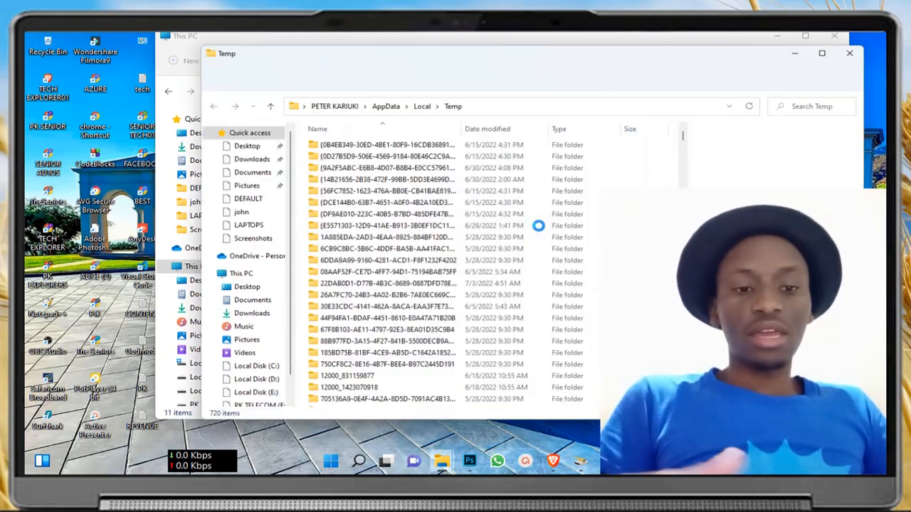
pyautogui.moveTo(406, 51); pyautogui.dragTo(459, 54)
# Look through the folders and files stored in the Temp folder, including the large Photoshop temporary files
pyautogui.click(446, 228)
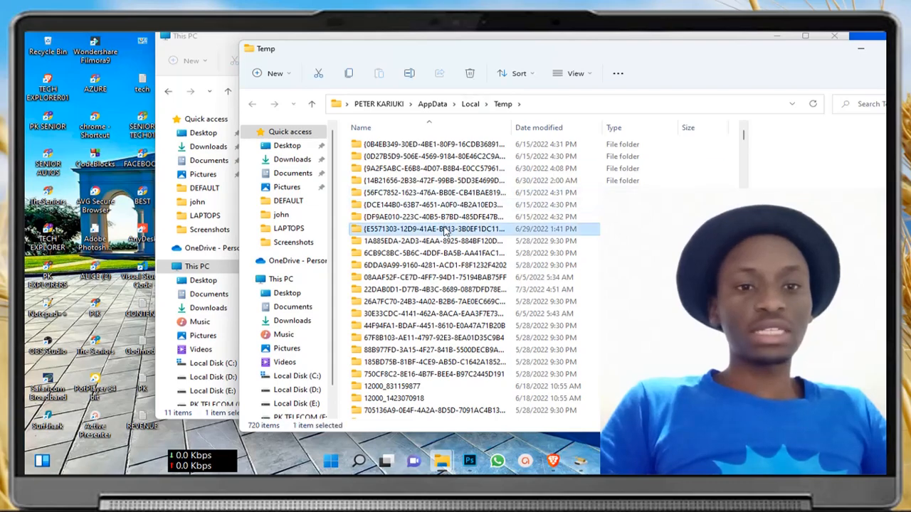
pyautogui.scroll(-7, 446, 235)
pyautogui.scroll(-15, 447, 244)
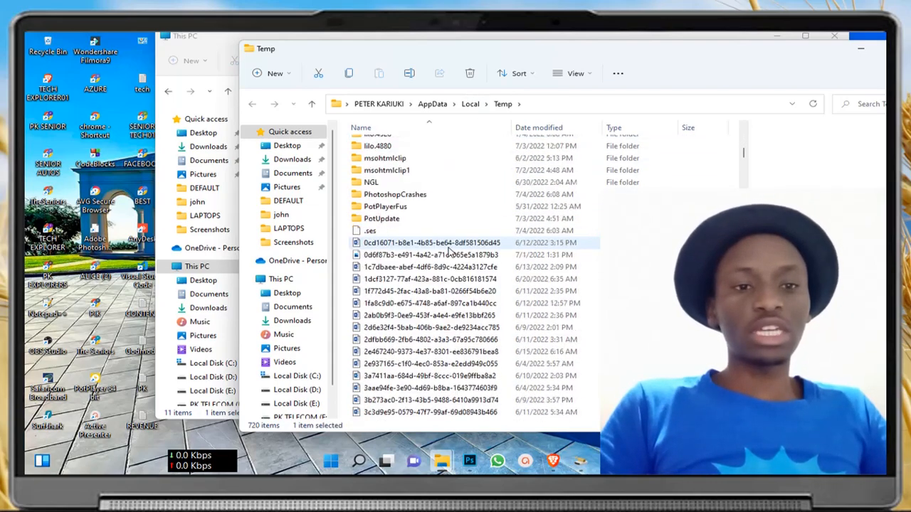
pyautogui.scroll(-7, 448, 252)
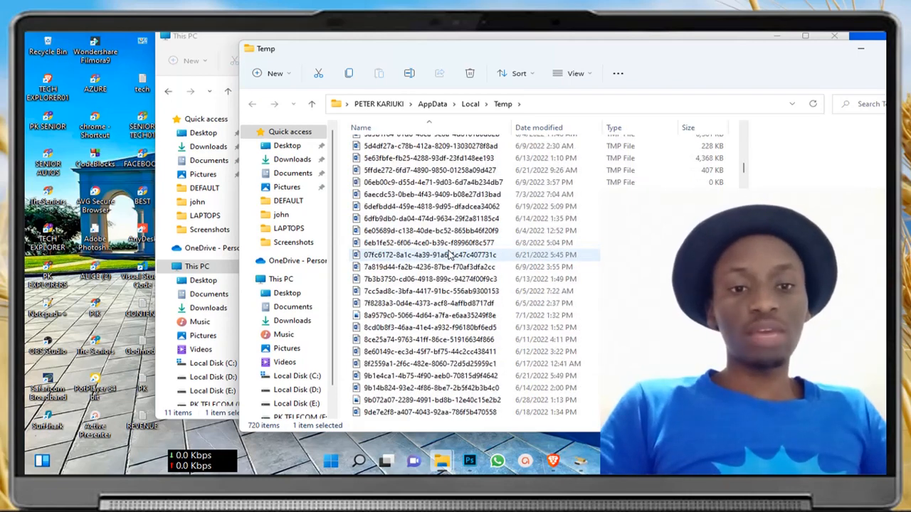
pyautogui.scroll(-7, 448, 254)
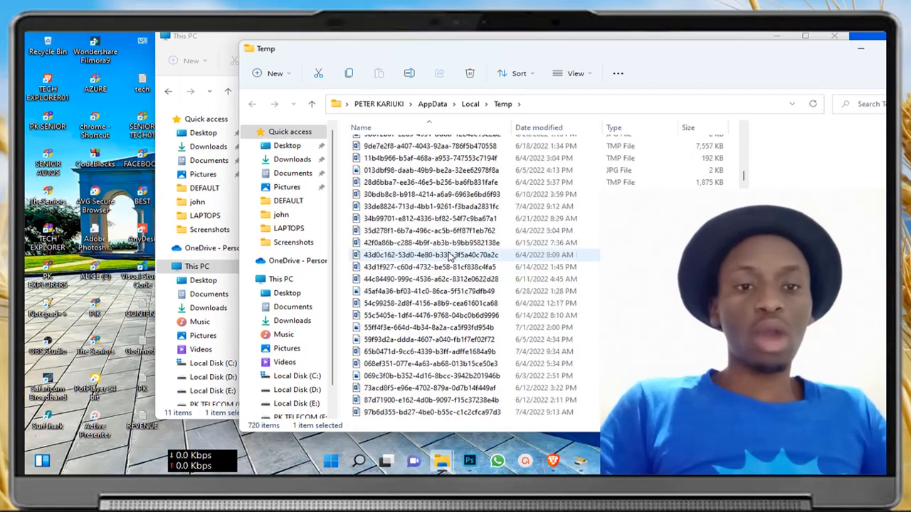
pyautogui.scroll(-7, 448, 254)
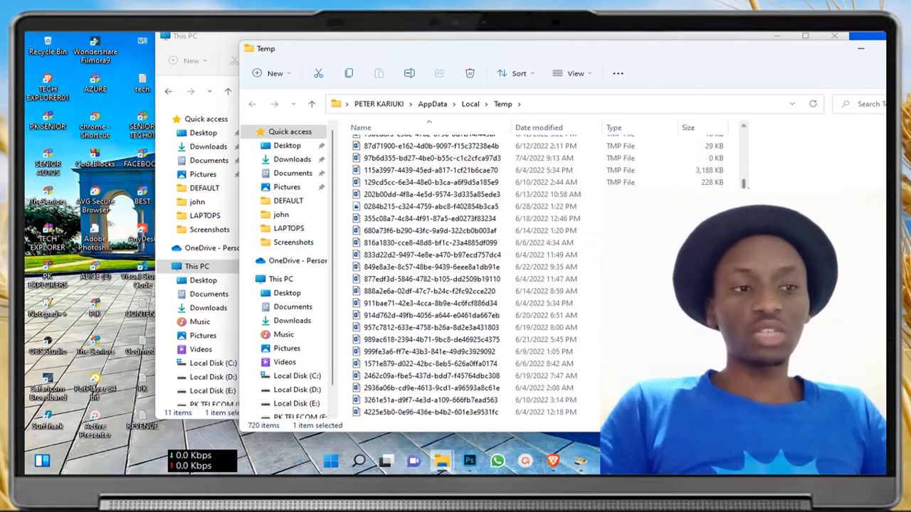
pyautogui.moveTo(743, 183); pyautogui.dragTo(744, 274)
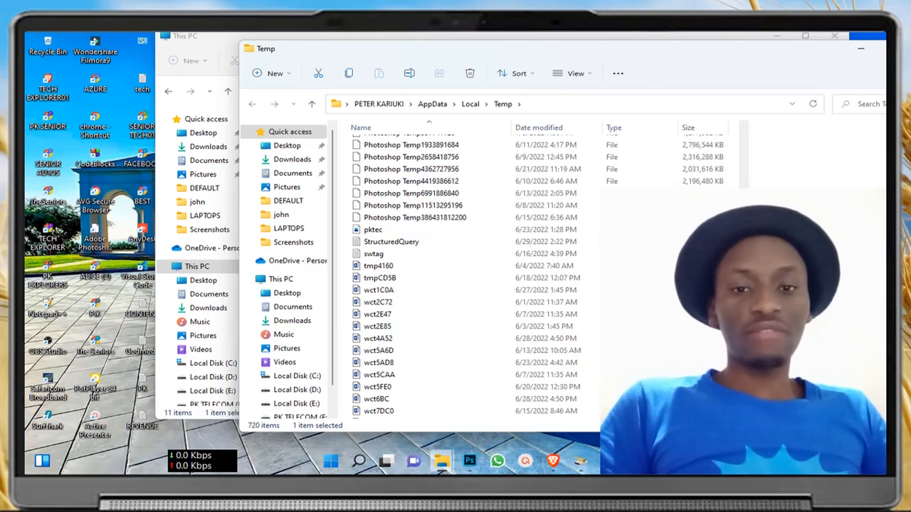
# Check the combined size of all items in the Temp folder through their properties, and return to Disk Cleanup
pyautogui.click(497, 255)
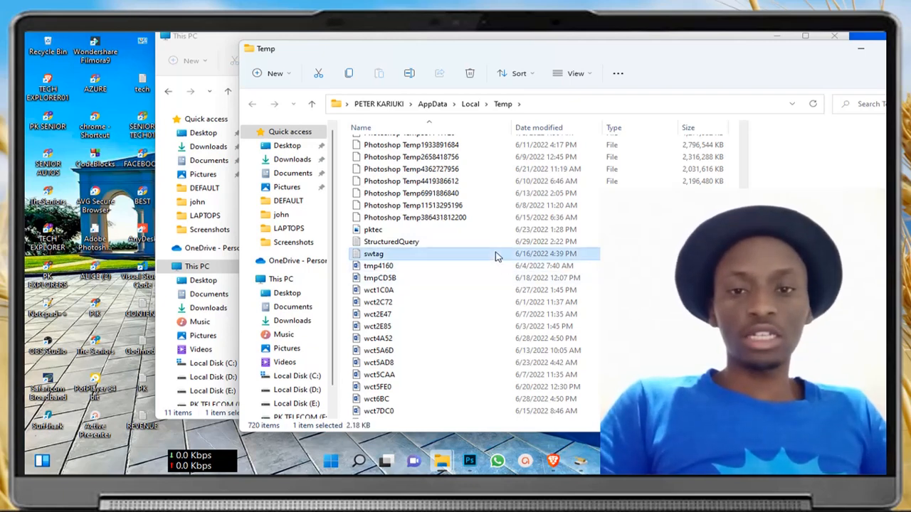
pyautogui.hotkey('ctrl', 'a')
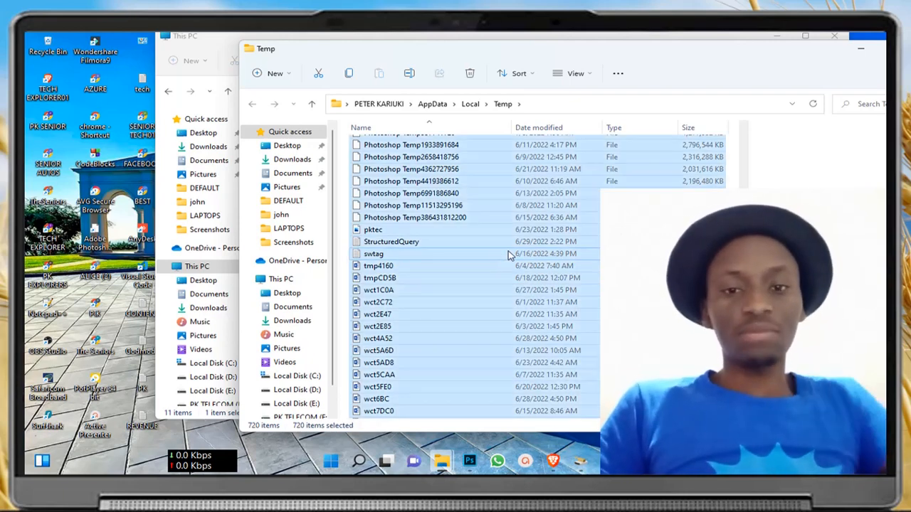
pyautogui.rightClick(510, 255)
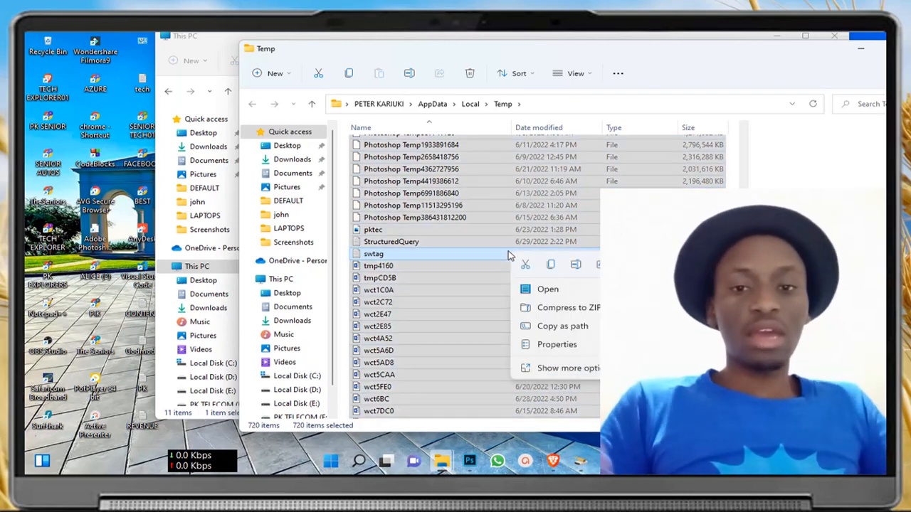
pyautogui.click(556, 345)
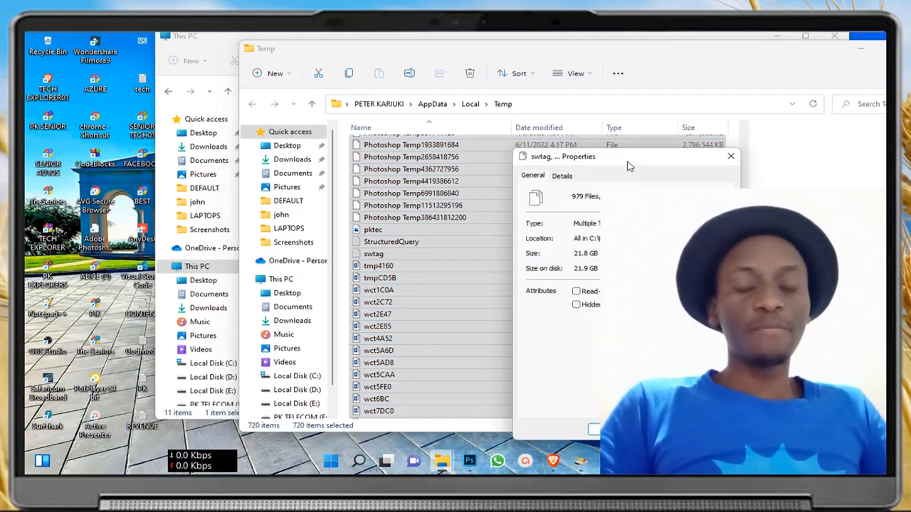
pyautogui.moveTo(629, 162); pyautogui.dragTo(625, 132)
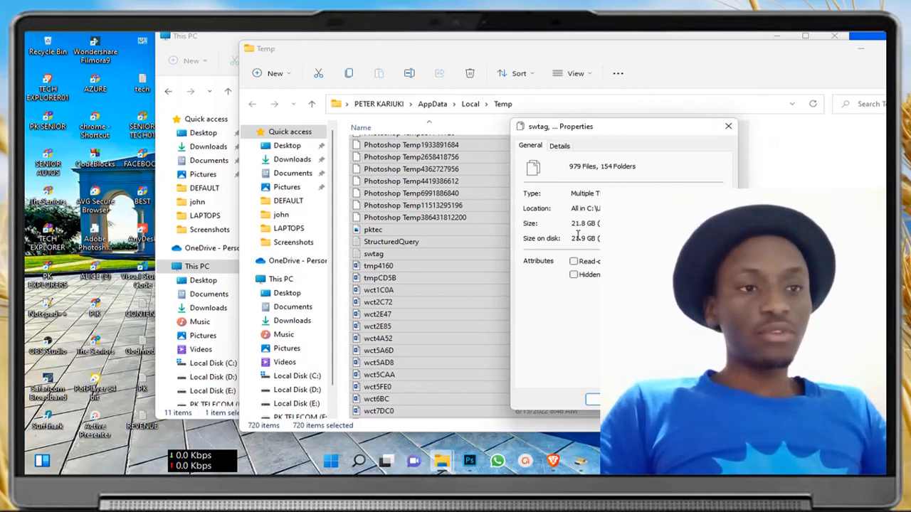
pyautogui.click(728, 126)
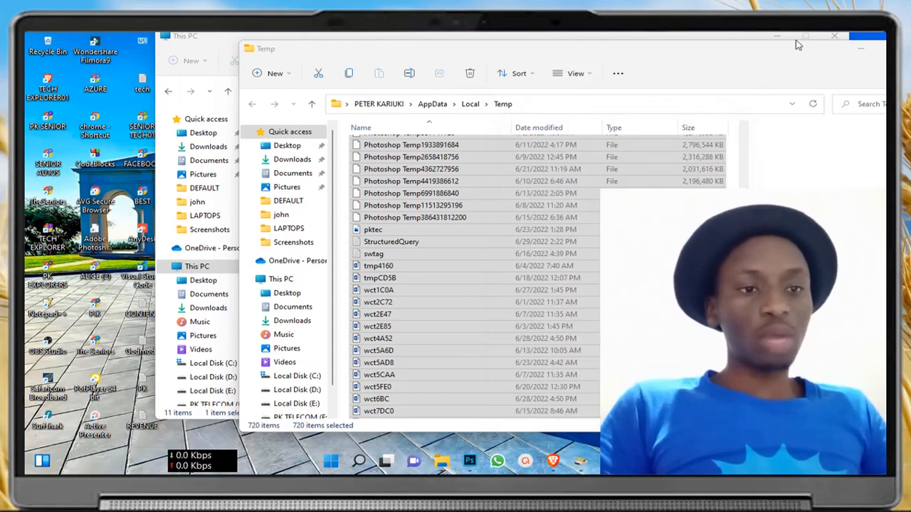
pyautogui.click(705, 61)
pyautogui.moveTo(693, 54); pyautogui.dragTo(576, 67)
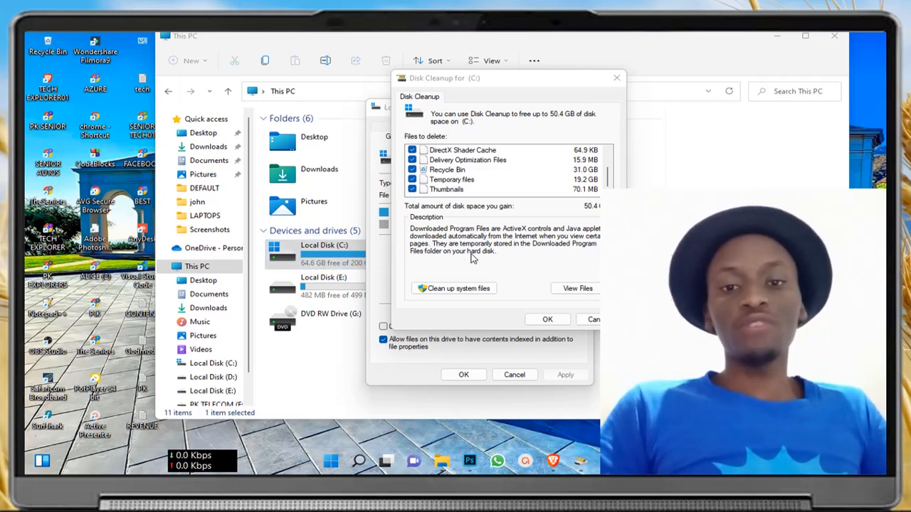
# Run Disk Cleanup on drive C: with permanent deletion of the selected files, and move the progress and properties windows aside
pyautogui.click(545, 321)
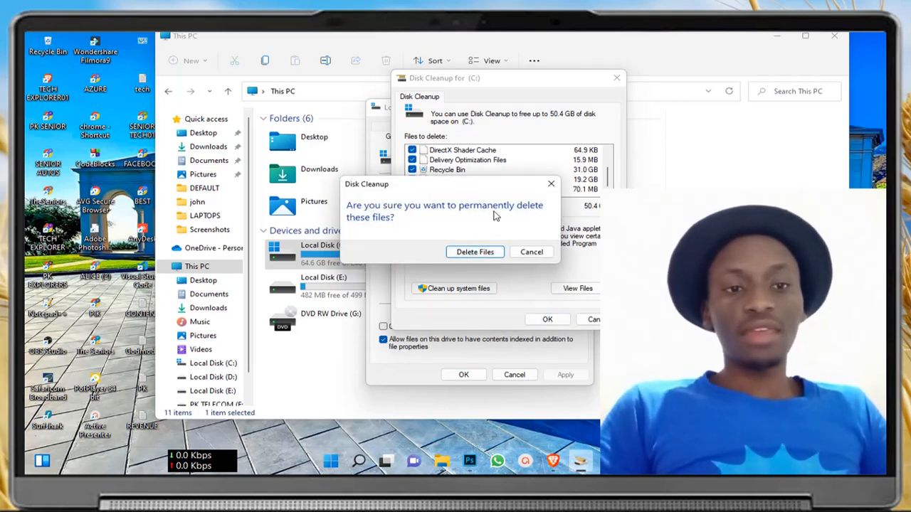
pyautogui.click(463, 253)
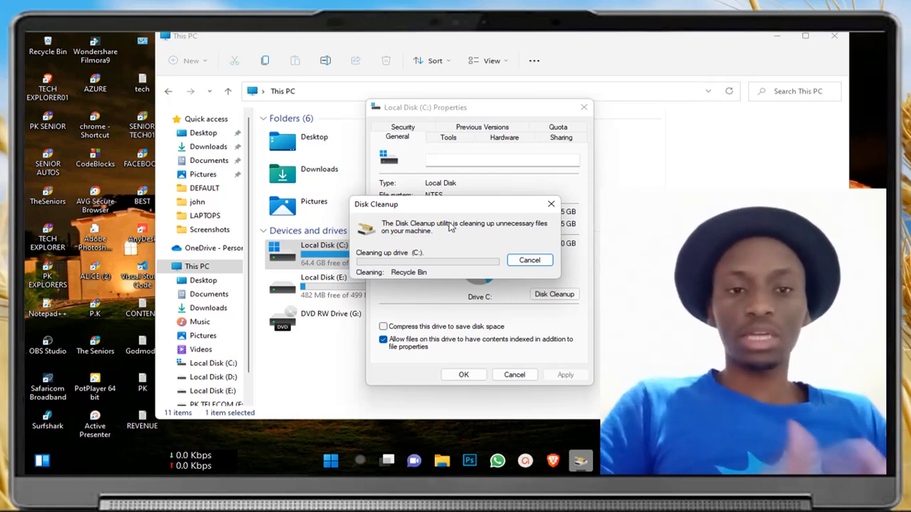
pyautogui.moveTo(454, 213); pyautogui.dragTo(490, 320)
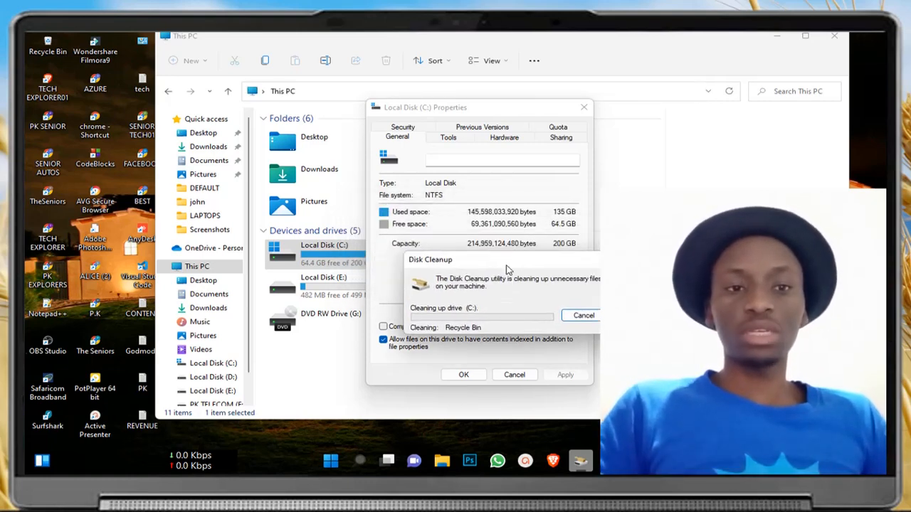
pyautogui.moveTo(459, 107); pyautogui.dragTo(724, 107)
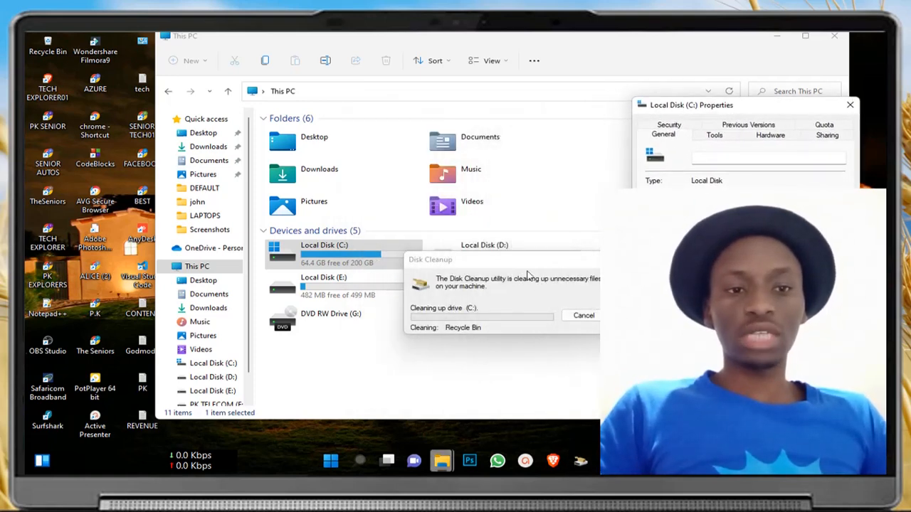
# Launch Disk Cleanup again from the Local Disk (C:) properties and permanently delete all ticked categories, including Temporary files and Thumbnails
pyautogui.moveTo(527, 264); pyautogui.dragTo(598, 107)
pyautogui.moveTo(617, 71); pyautogui.dragTo(618, 71)
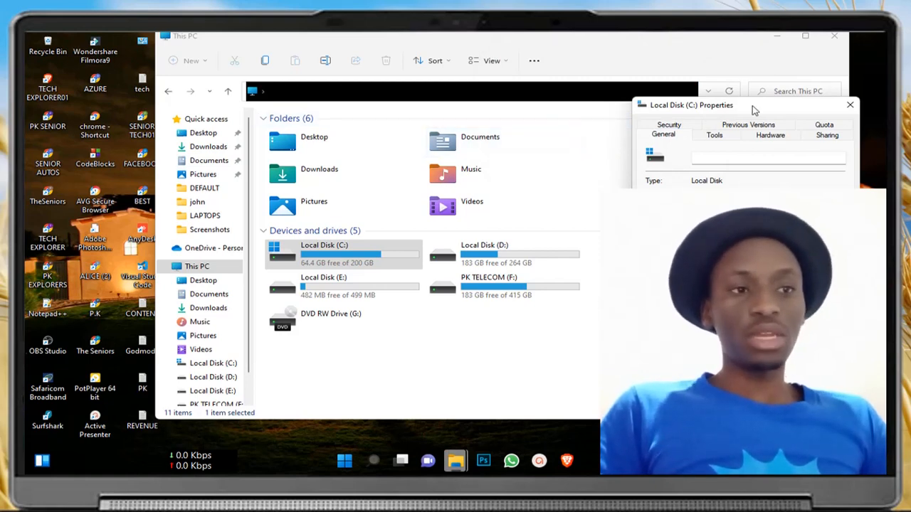
pyautogui.moveTo(762, 111); pyautogui.dragTo(597, 119)
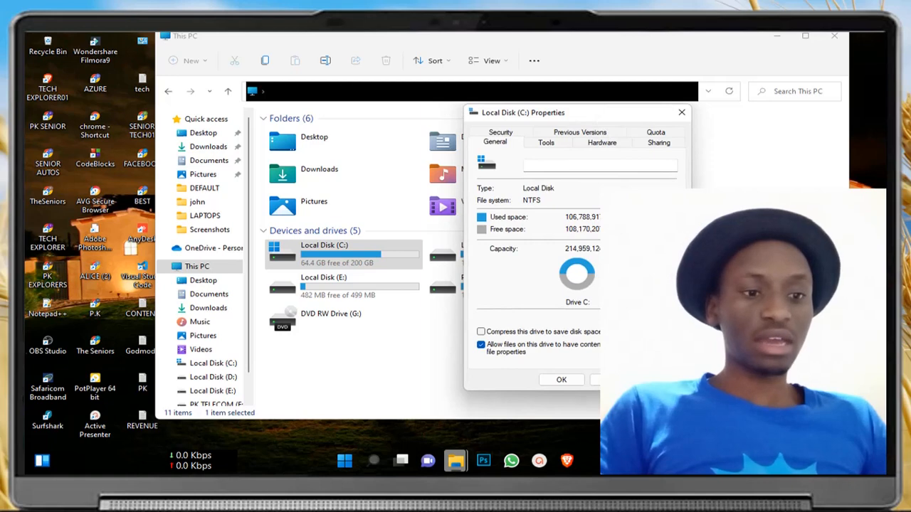
pyautogui.click(643, 302)
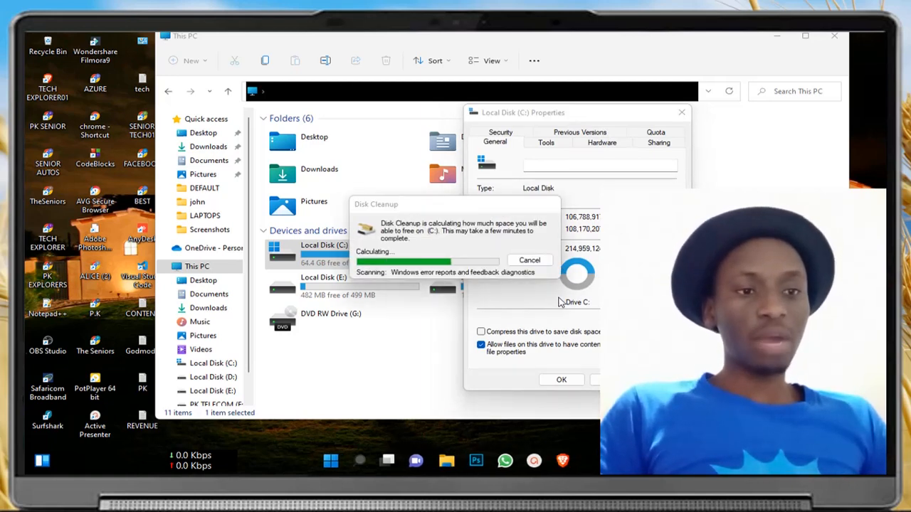
pyautogui.moveTo(262, 131); pyautogui.dragTo(521, 108)
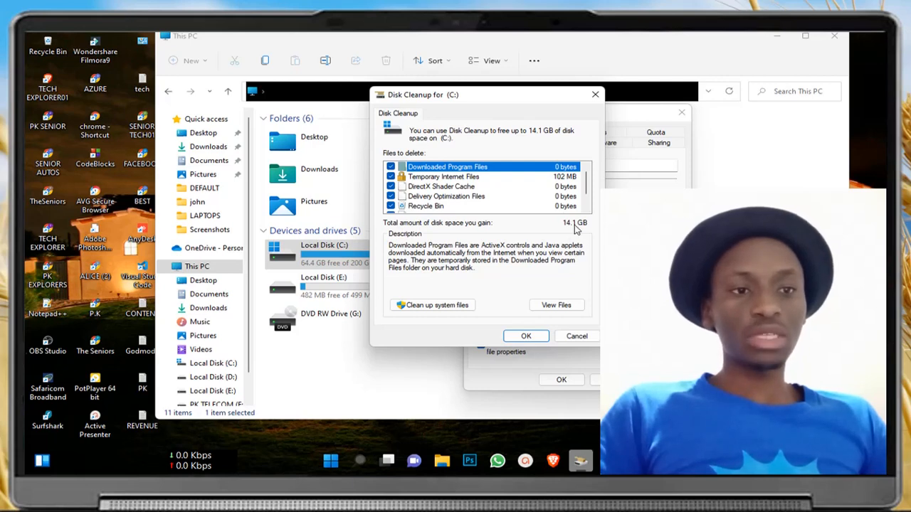
pyautogui.scroll(-2, 545, 189)
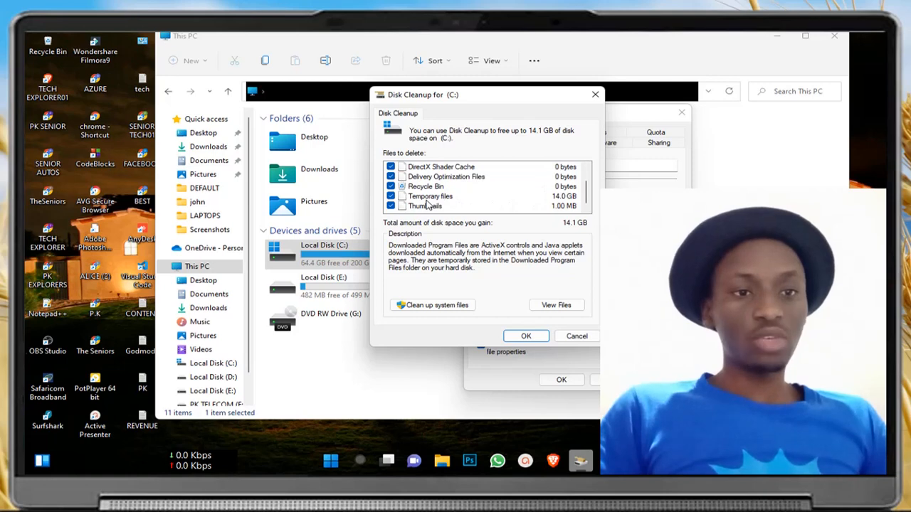
pyautogui.click(526, 336)
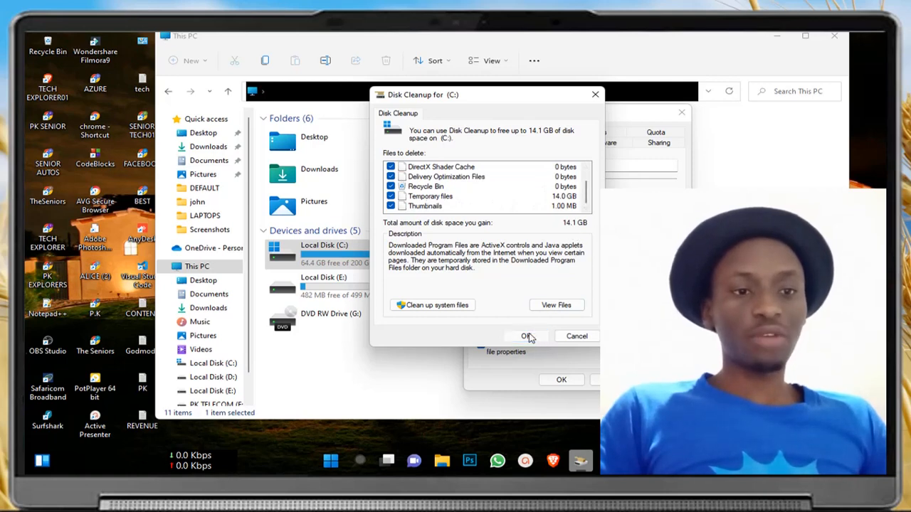
pyautogui.click(475, 253)
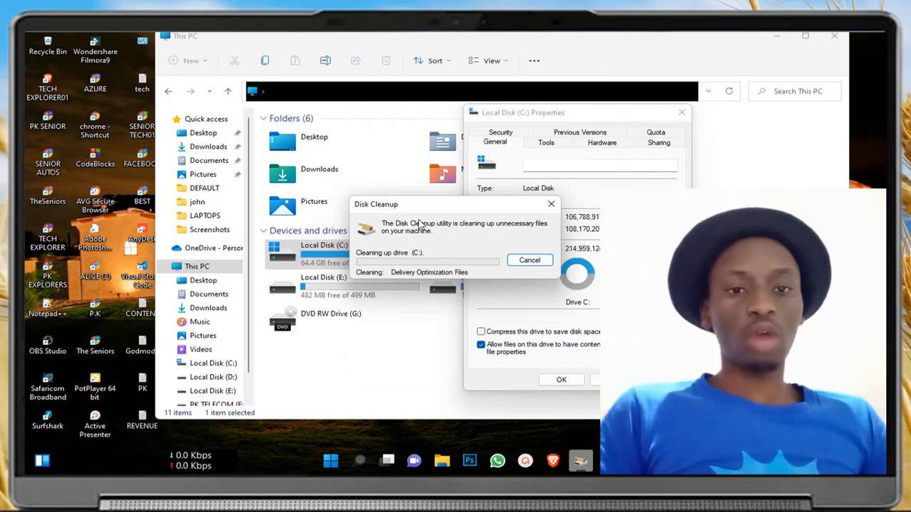
pyautogui.moveTo(431, 210); pyautogui.dragTo(569, 133)
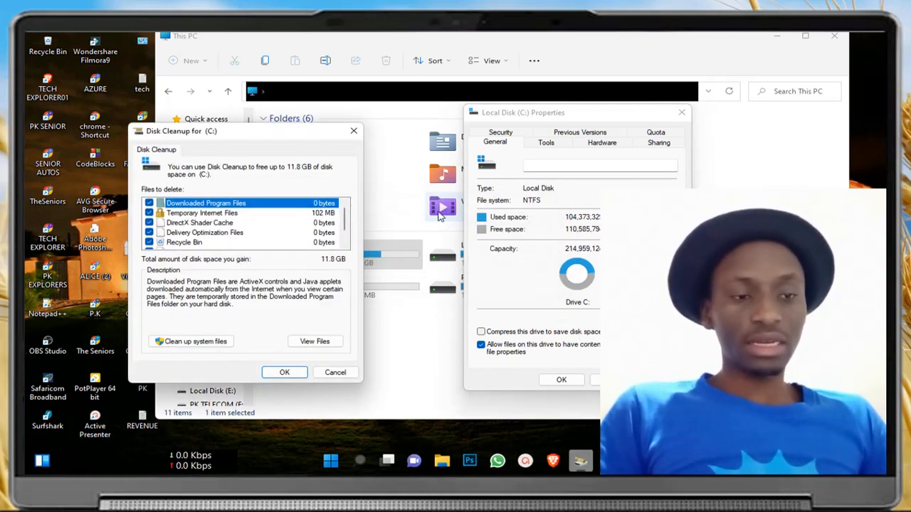
# Review the newly scanned Disk Cleanup categories for C: and permanently delete the remaining files, moving the progress window aside
pyautogui.moveTo(266, 139); pyautogui.dragTo(523, 126)
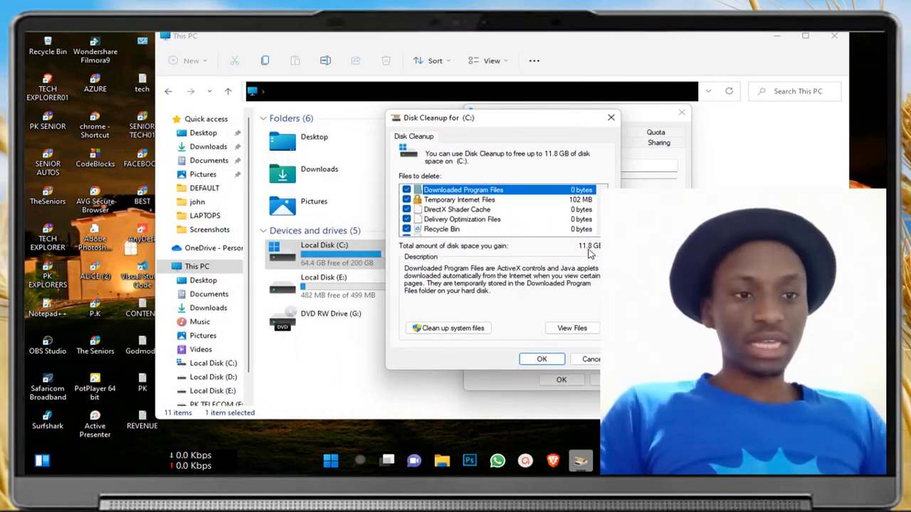
pyautogui.scroll(-2, 562, 229)
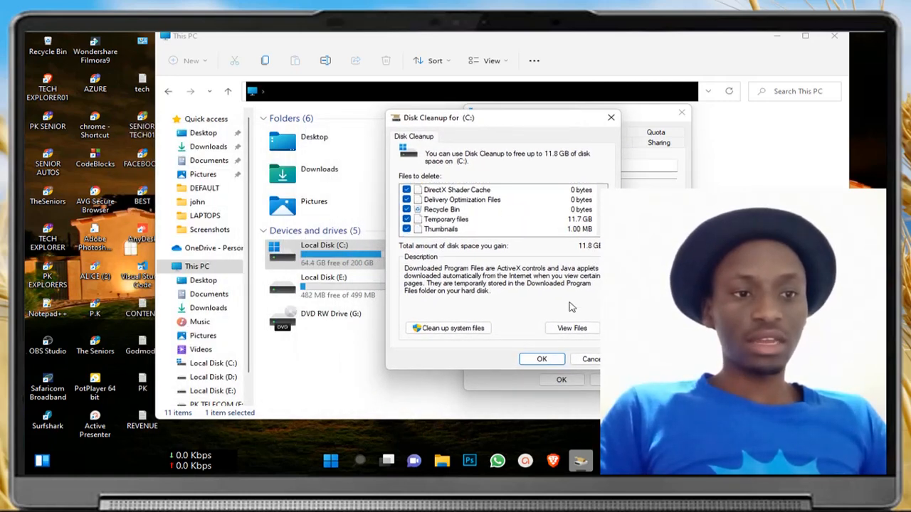
pyautogui.click(543, 359)
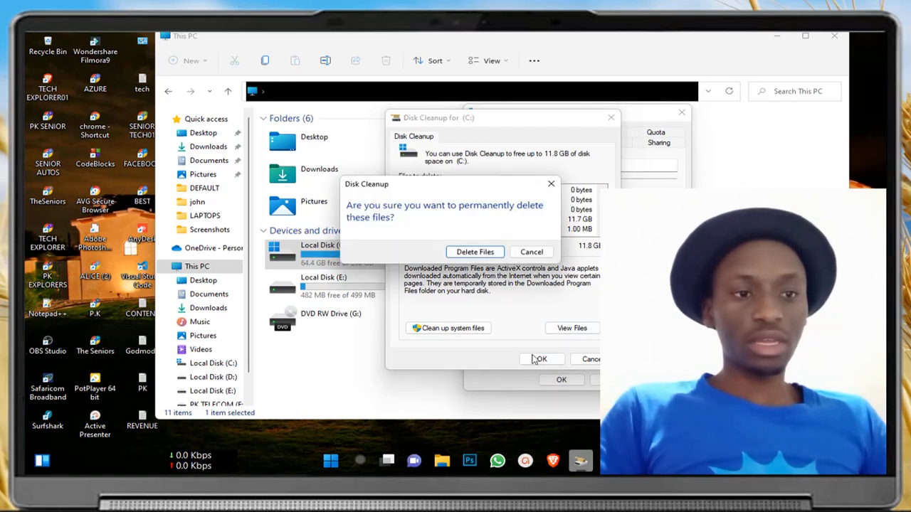
pyautogui.click(475, 252)
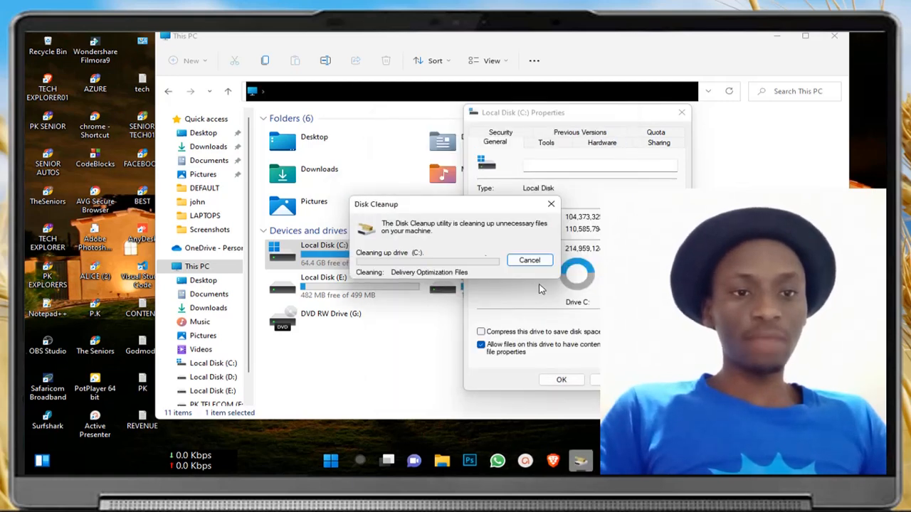
pyautogui.moveTo(460, 209); pyautogui.dragTo(552, 146)
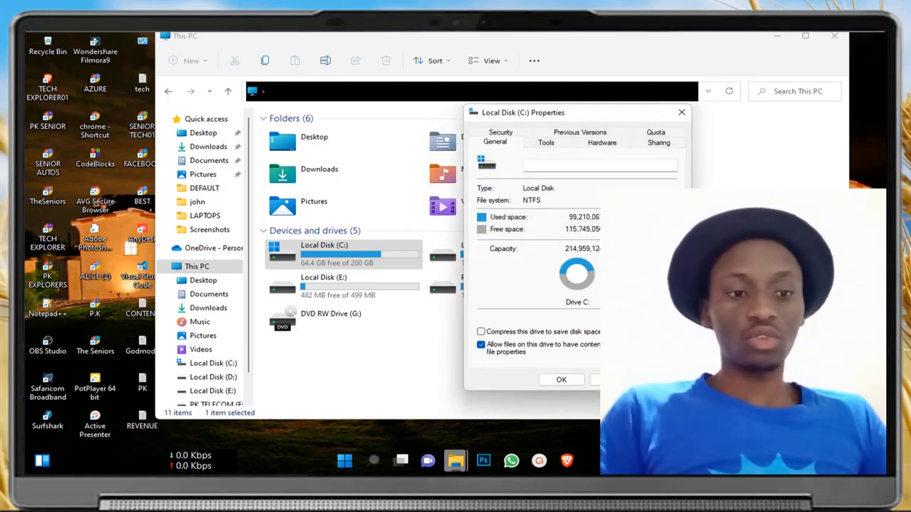
# Rescan drive C: with Disk Cleanup, check the listed categories down to Thumbnails, and permanently delete the selected files
pyautogui.click(644, 302)
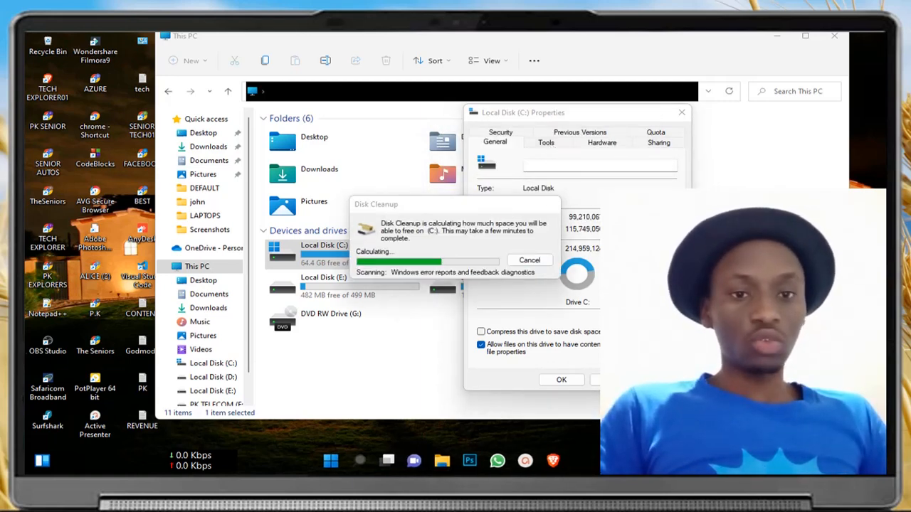
pyautogui.moveTo(139, 61); pyautogui.dragTo(520, 70)
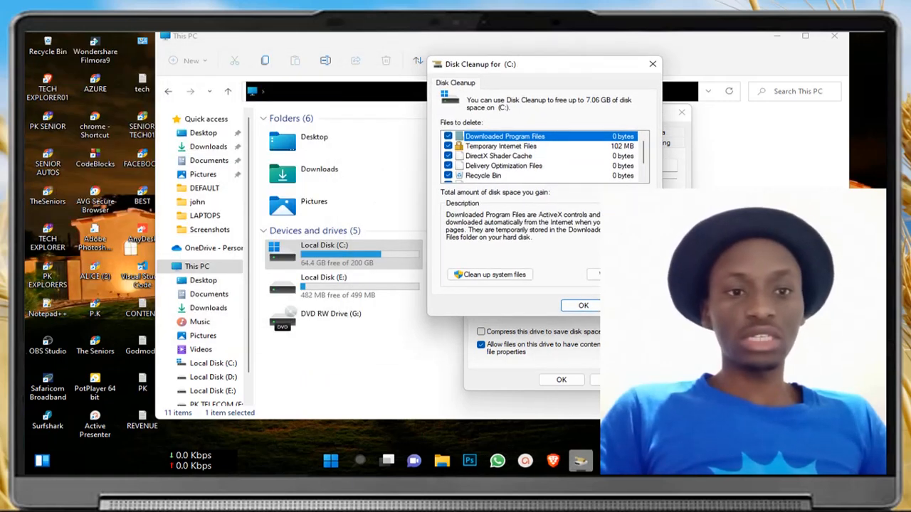
pyautogui.scroll(-2, 580, 177)
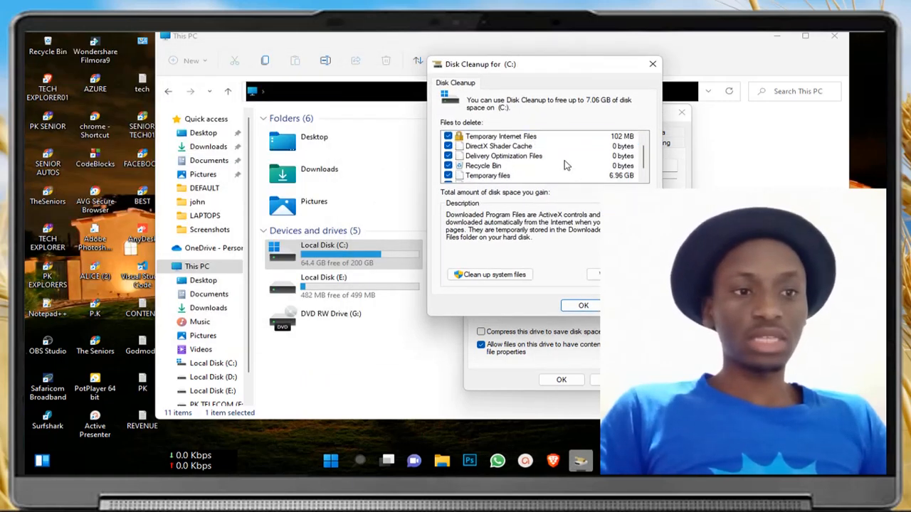
pyautogui.click(579, 306)
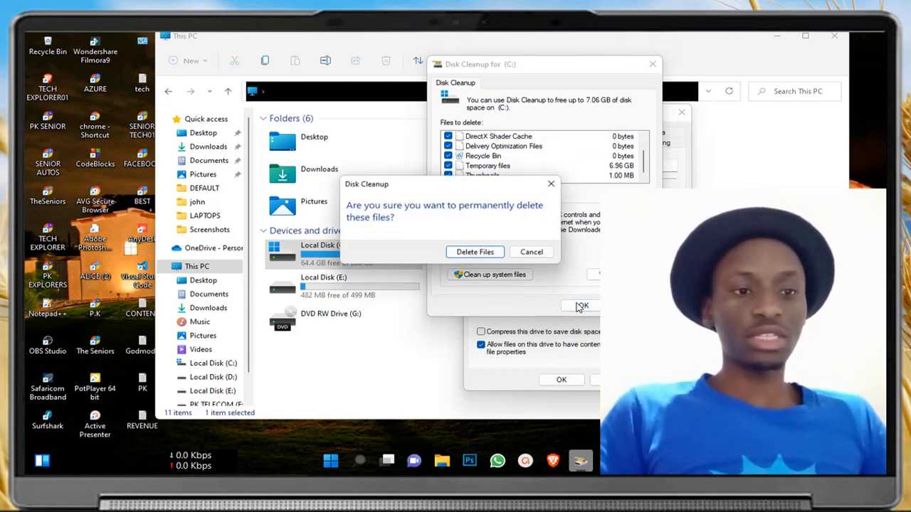
pyautogui.click(477, 253)
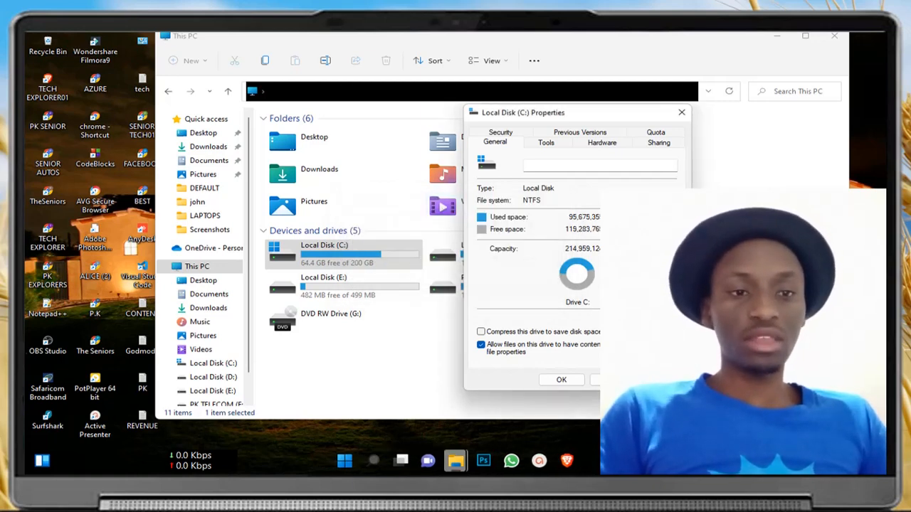
# Start another Disk Cleanup pass on drive C: and permanently delete the files still offered for removal
pyautogui.click(630, 276)
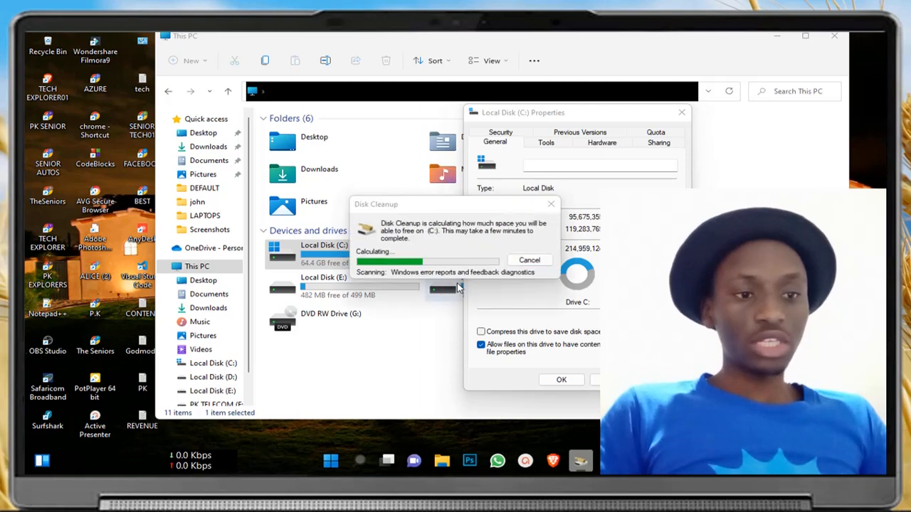
pyautogui.moveTo(169, 80); pyautogui.dragTo(449, 84)
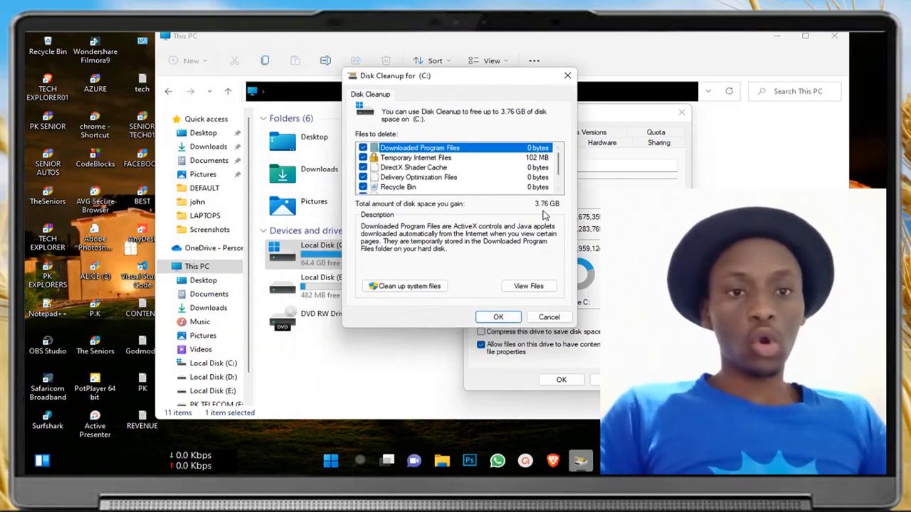
pyautogui.click(498, 317)
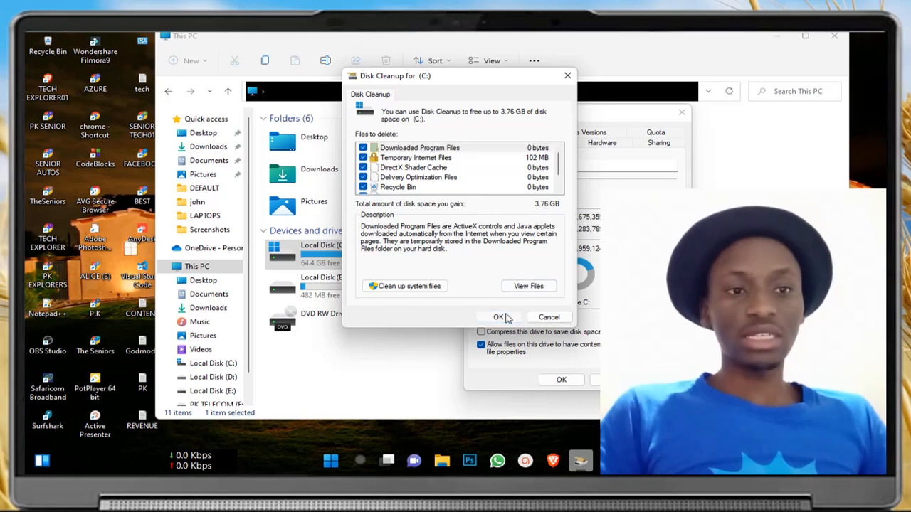
pyautogui.click(474, 252)
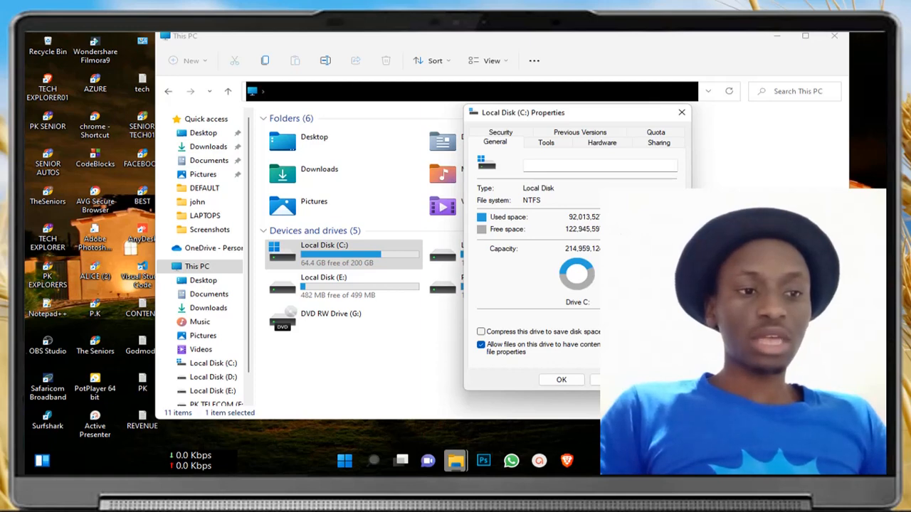
# Run one last Disk Cleanup on drive C: and confirm permanent deletion of the leftover files
pyautogui.click(644, 302)
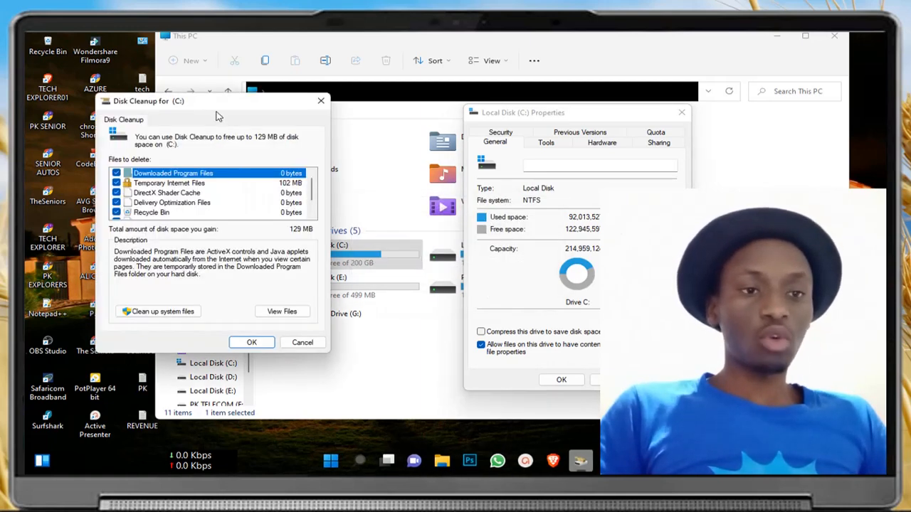
pyautogui.moveTo(249, 107); pyautogui.dragTo(530, 96)
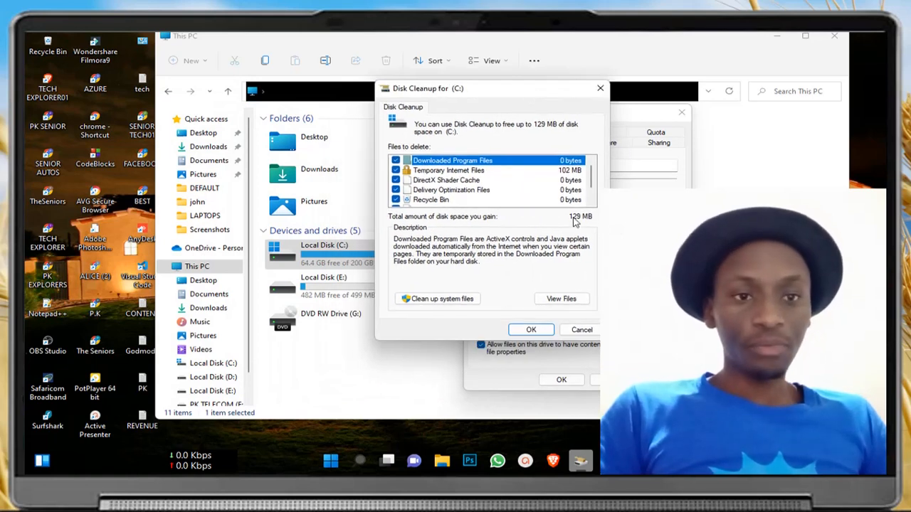
pyautogui.click(538, 331)
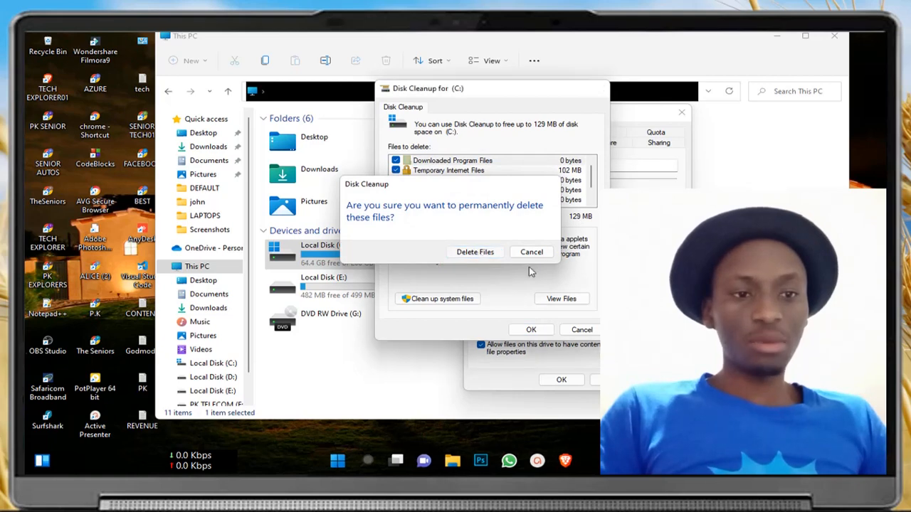
pyautogui.press('Return')
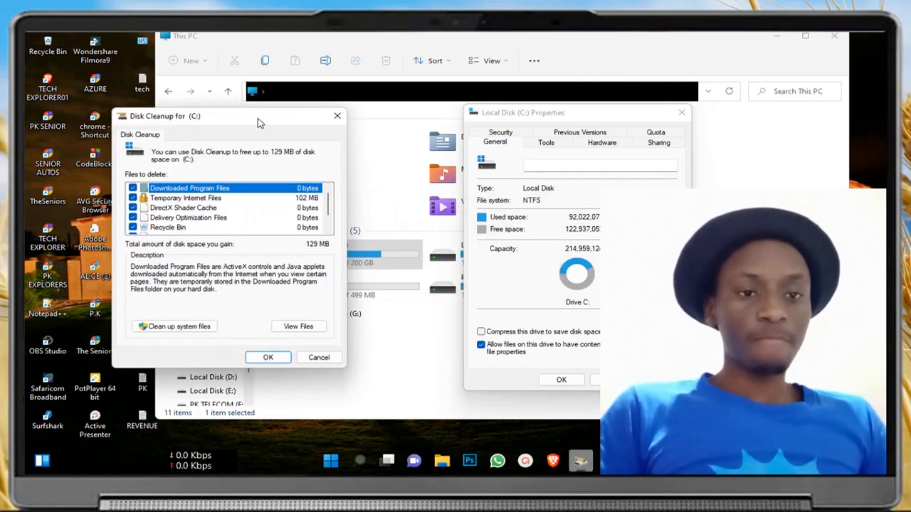
# Close Disk Cleanup without deleting anything more, and close the Local Disk (C:) properties
pyautogui.moveTo(257, 118); pyautogui.dragTo(556, 120)
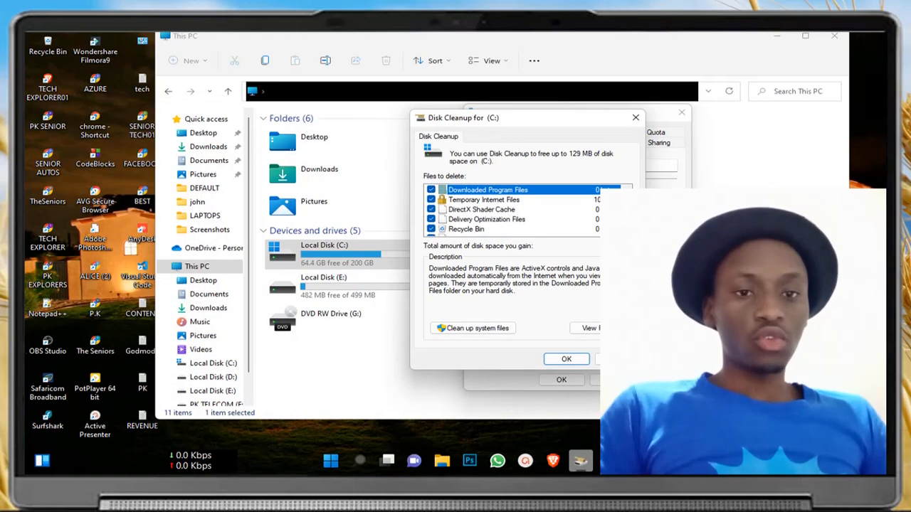
pyautogui.click(636, 117)
pyautogui.click(681, 113)
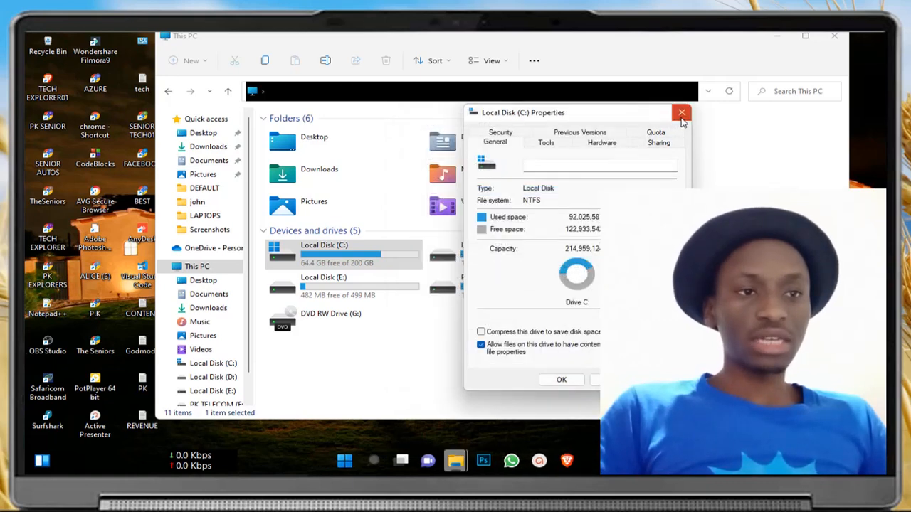
pyautogui.click(585, 51)
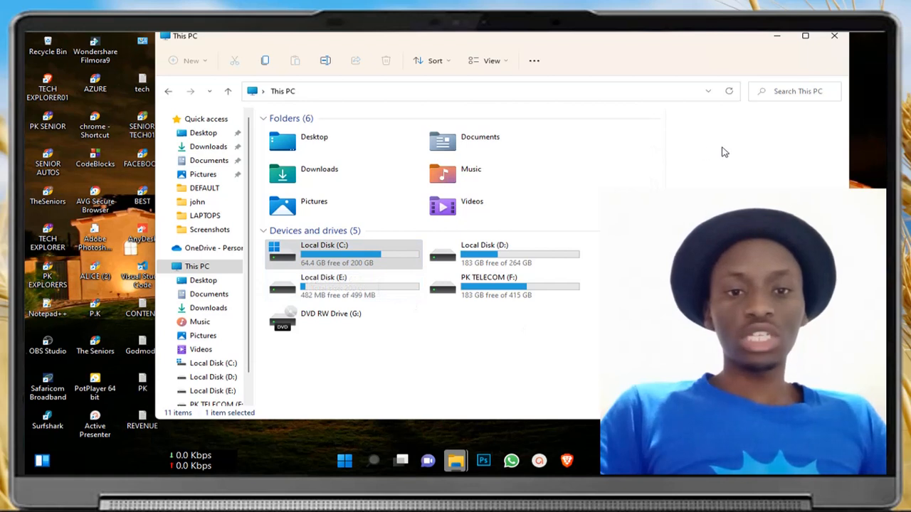
# Refresh the This PC view to update the drives' capacity information, and check the free space on Local Disk (C:)
pyautogui.click(322, 268)
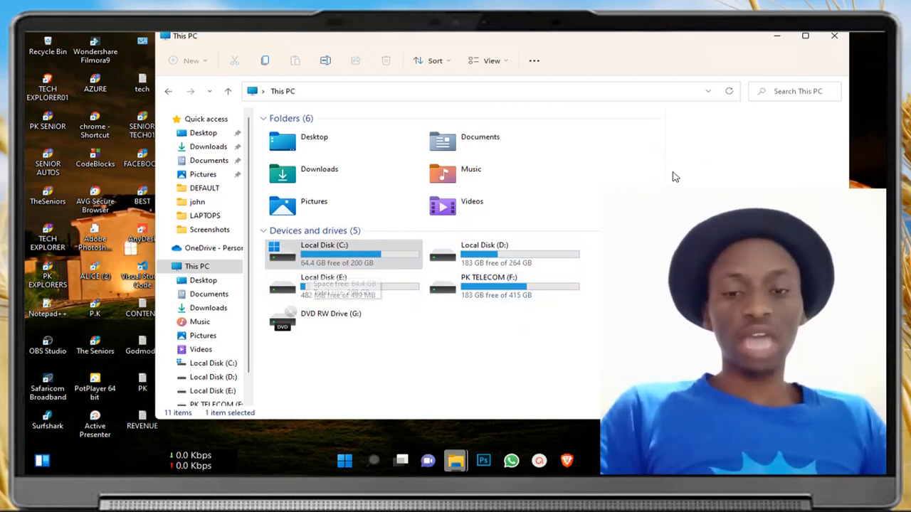
pyautogui.rightClick(713, 148)
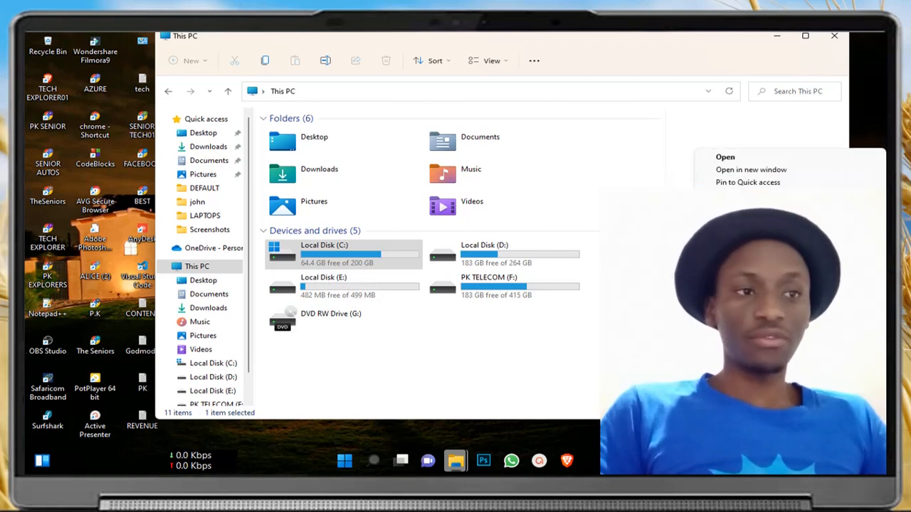
pyautogui.click(530, 345)
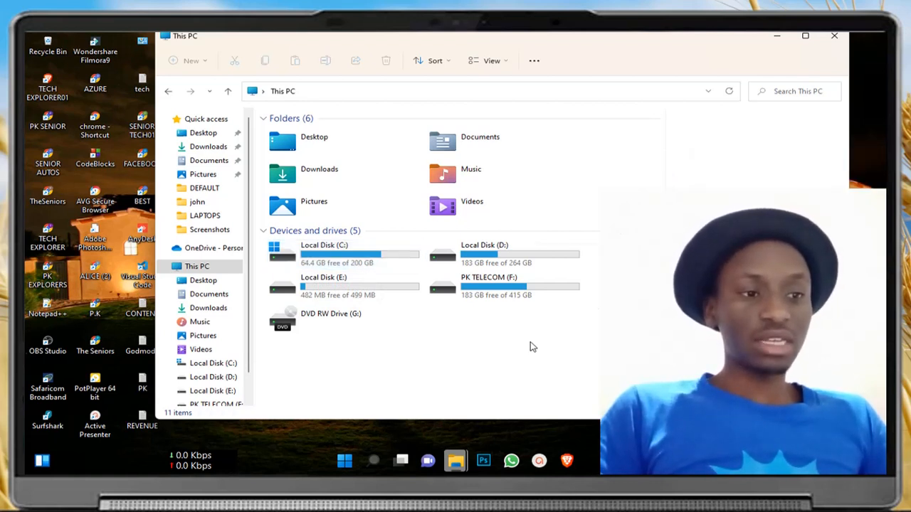
pyautogui.rightClick(530, 342)
pyautogui.click(577, 357)
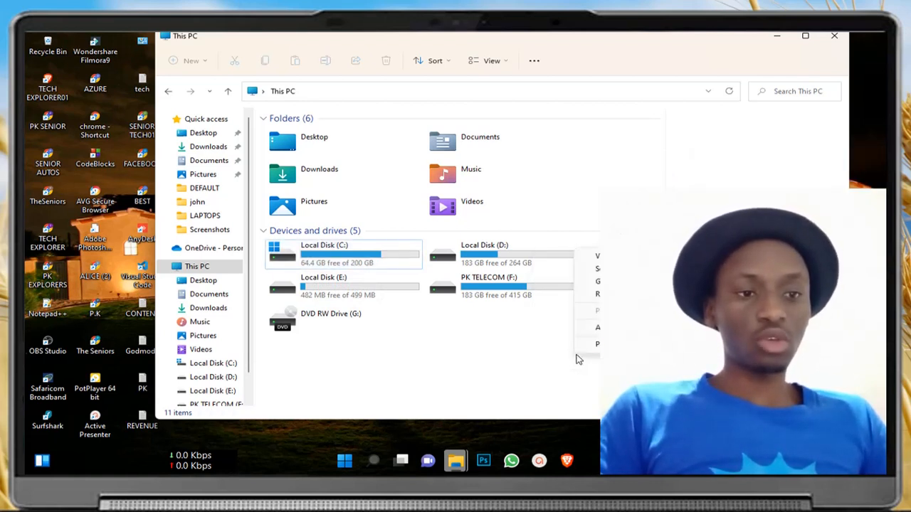
pyautogui.click(598, 294)
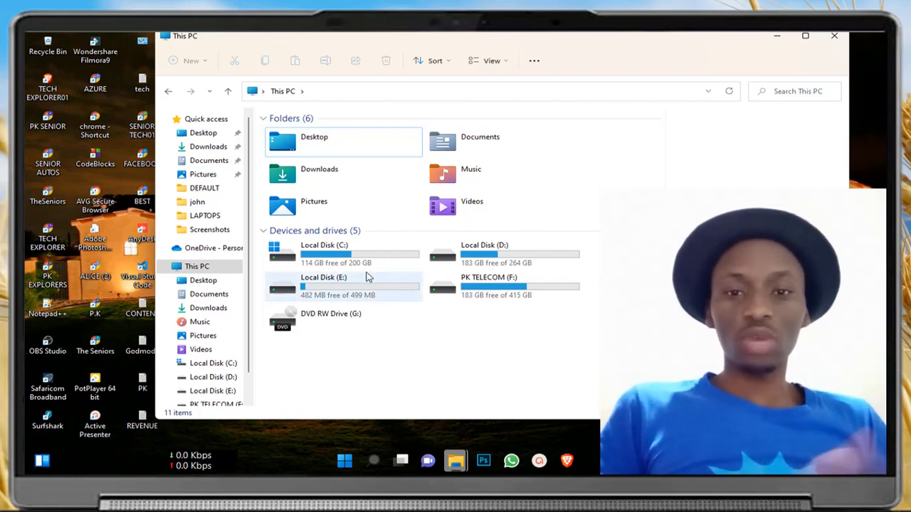
pyautogui.moveTo(368, 277)
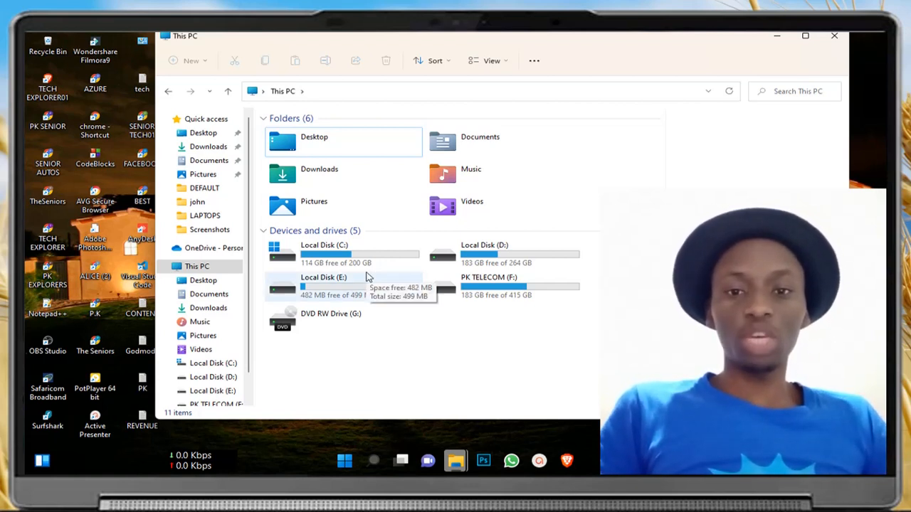